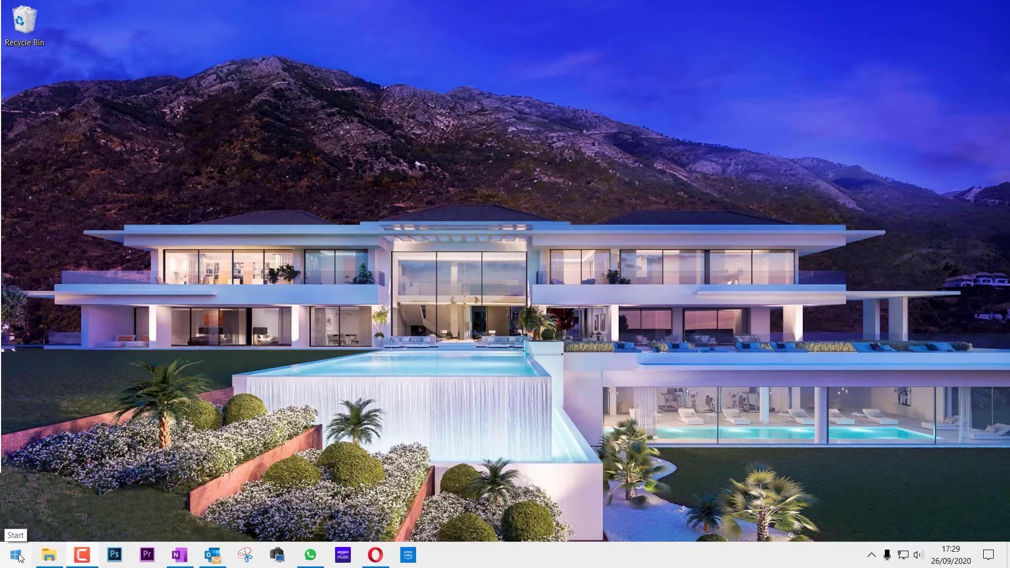
Open the Local Group Policy Editor by running gpedit.msc and widen its console tree until the folder names are readable.
right_click(14, 550)
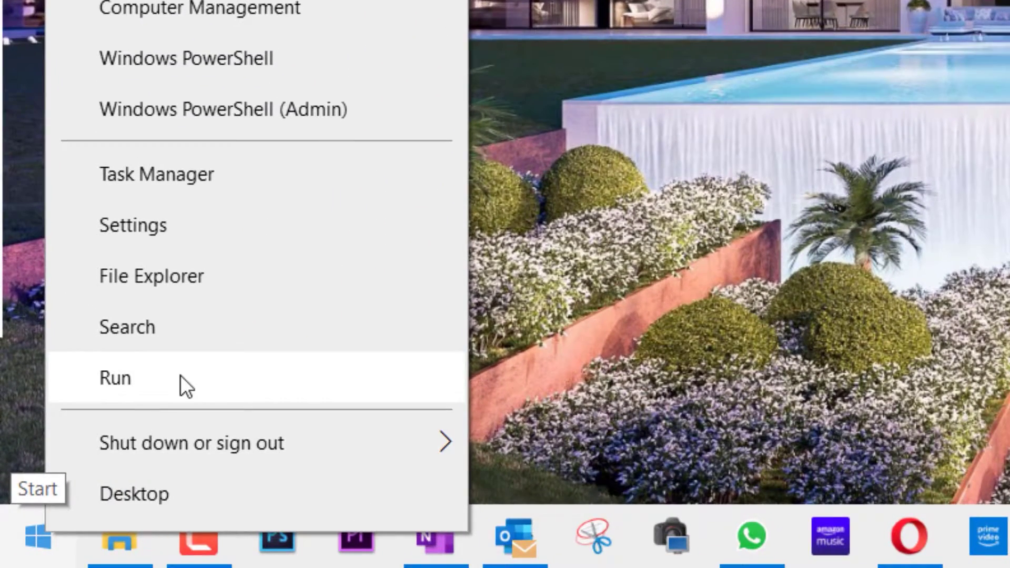
left_click(181, 375)
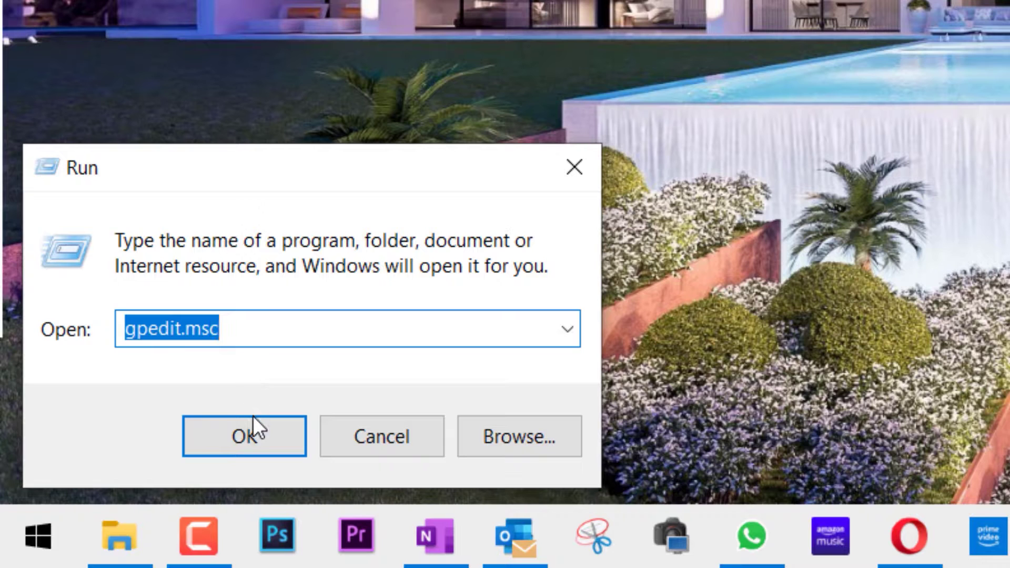
left_click(248, 436)
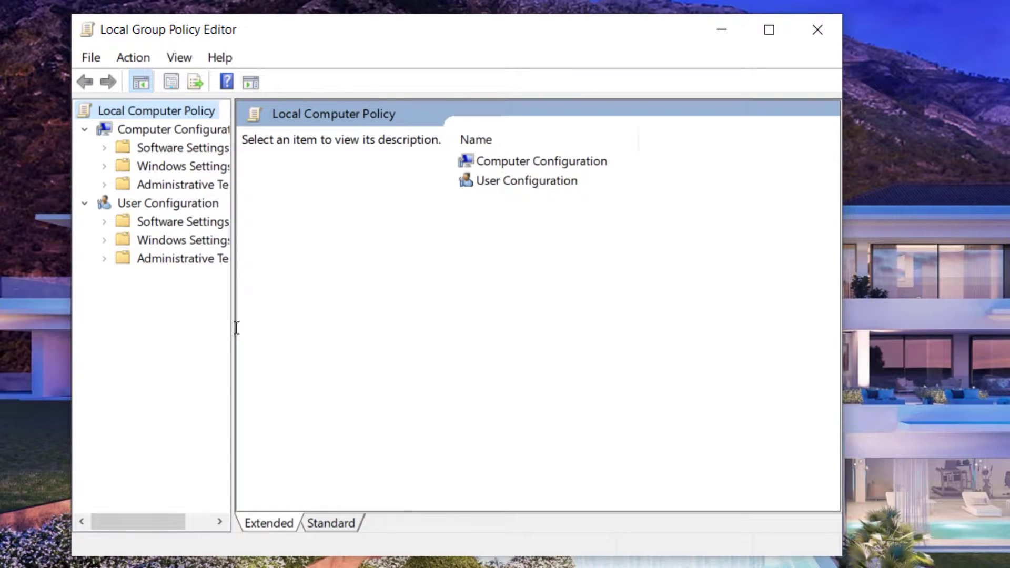
left_click_drag(234, 326, 323, 316)
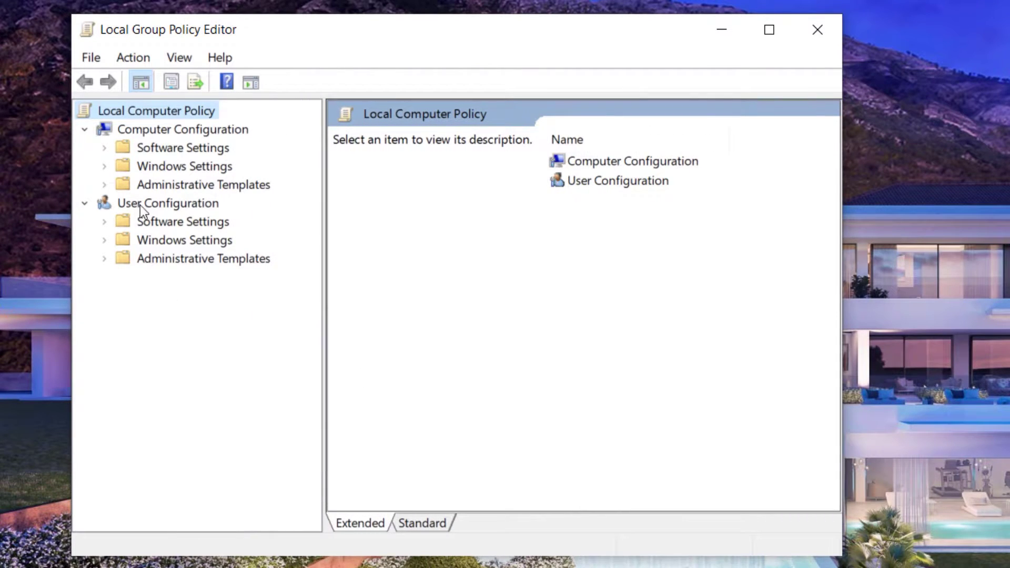
Go to the Driver Installation policies within System in the User Configuration Administrative Templates.
left_click(150, 263)
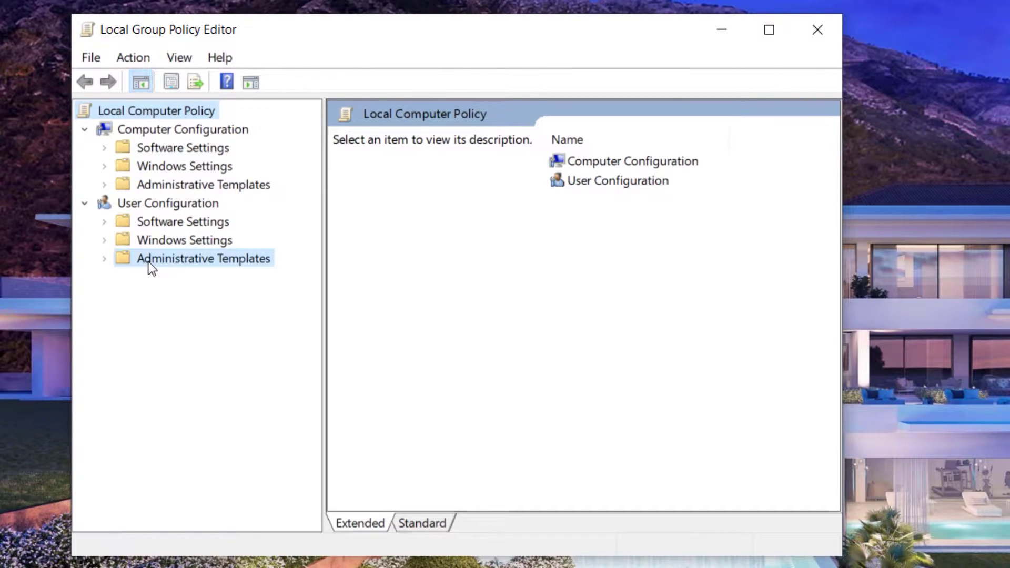
left_click(105, 259)
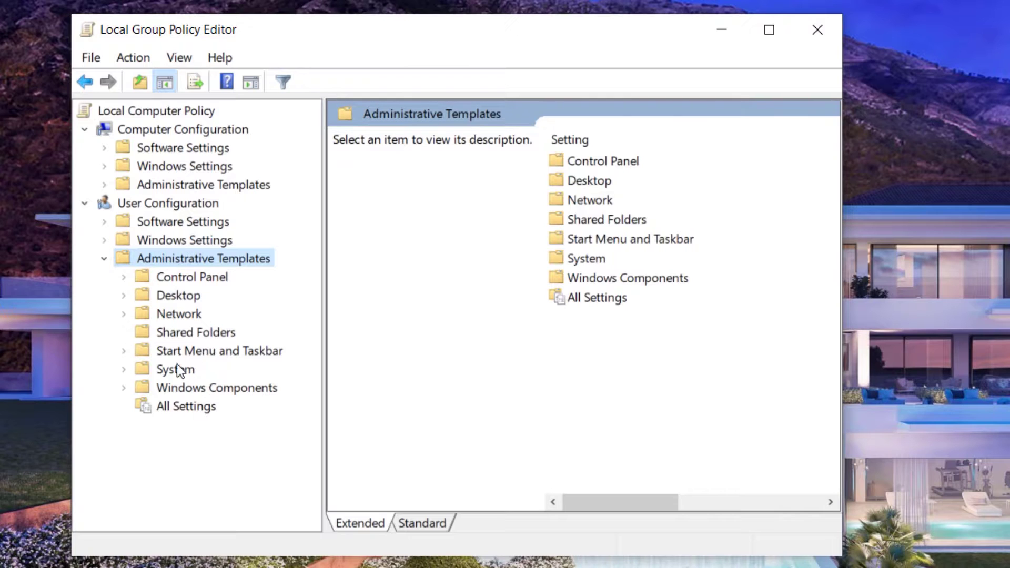
left_click(128, 371)
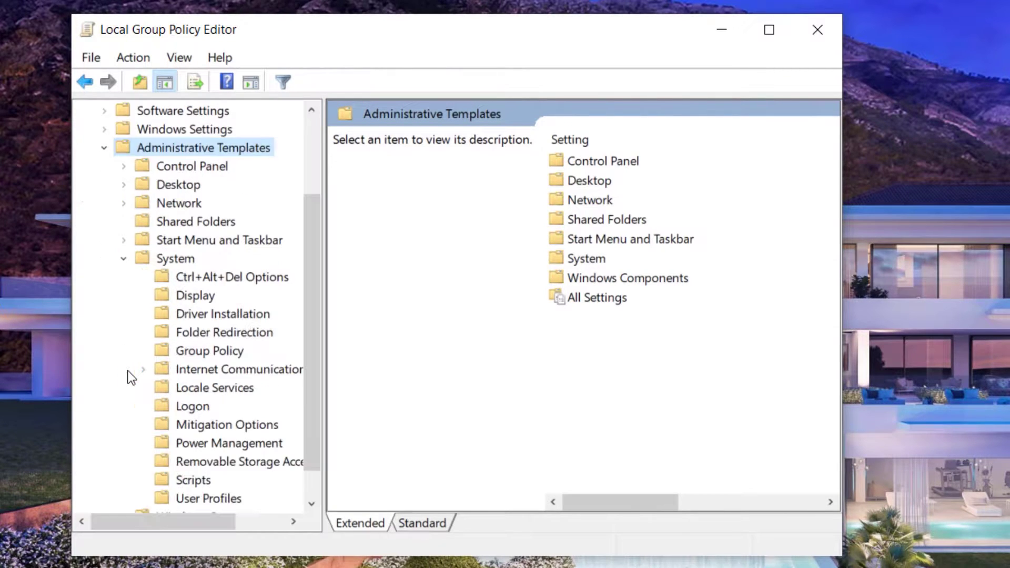
left_click(251, 315)
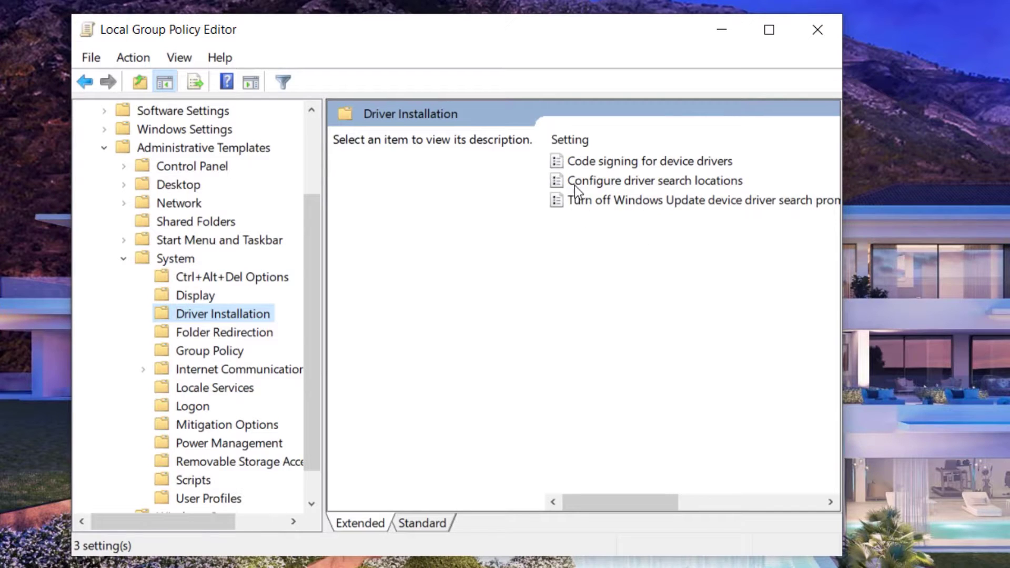
Enable the "Code signing for device drivers" policy with Ignore as the response to unsigned driver files, and apply it.
left_click(609, 163)
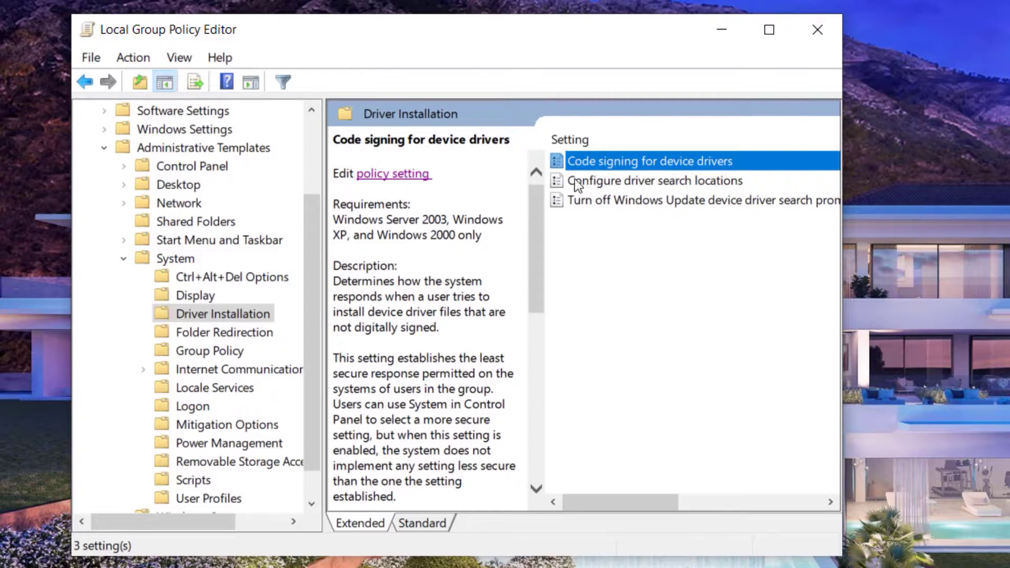
left_click(397, 178)
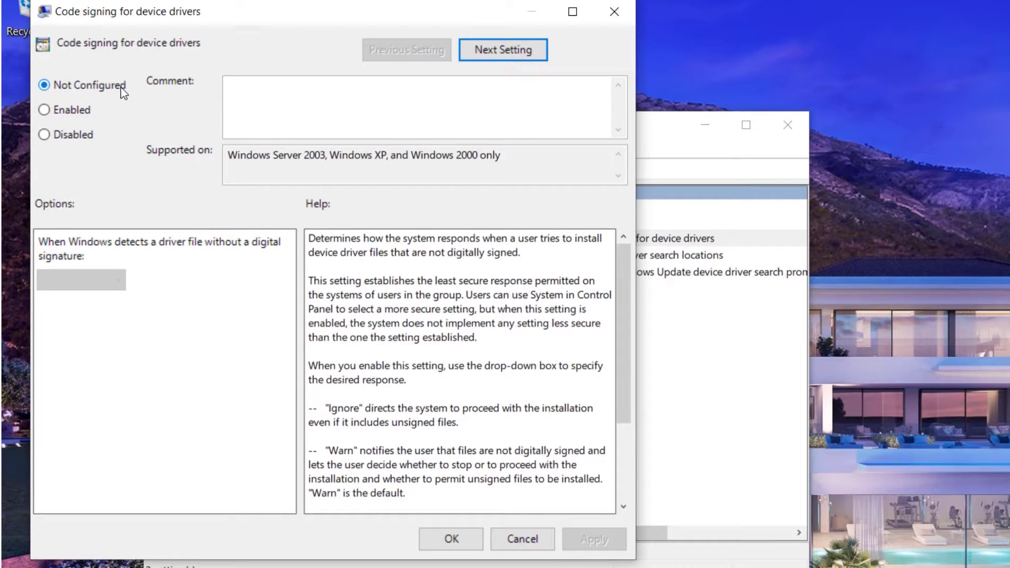
left_click(72, 112)
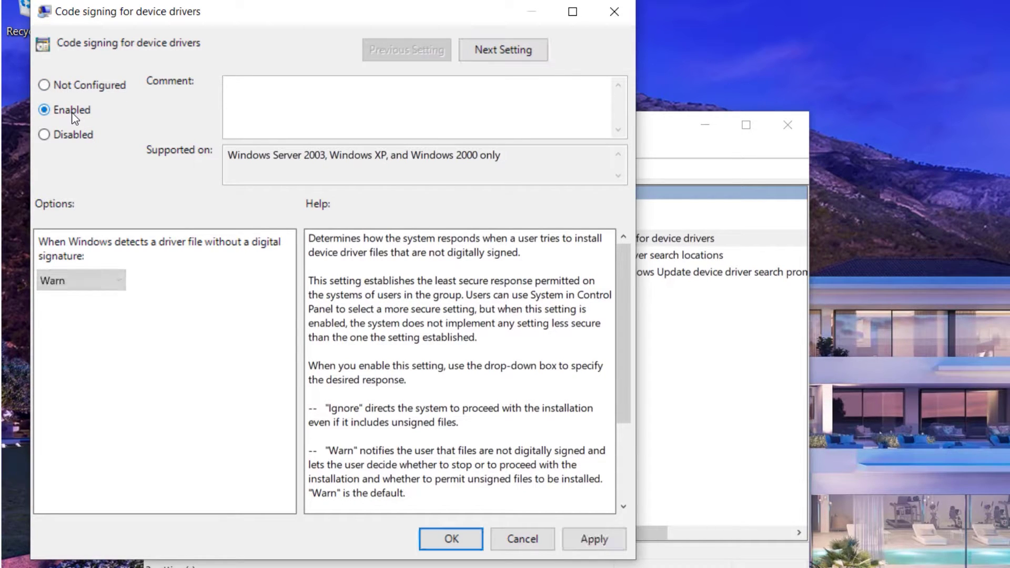
left_click(103, 280)
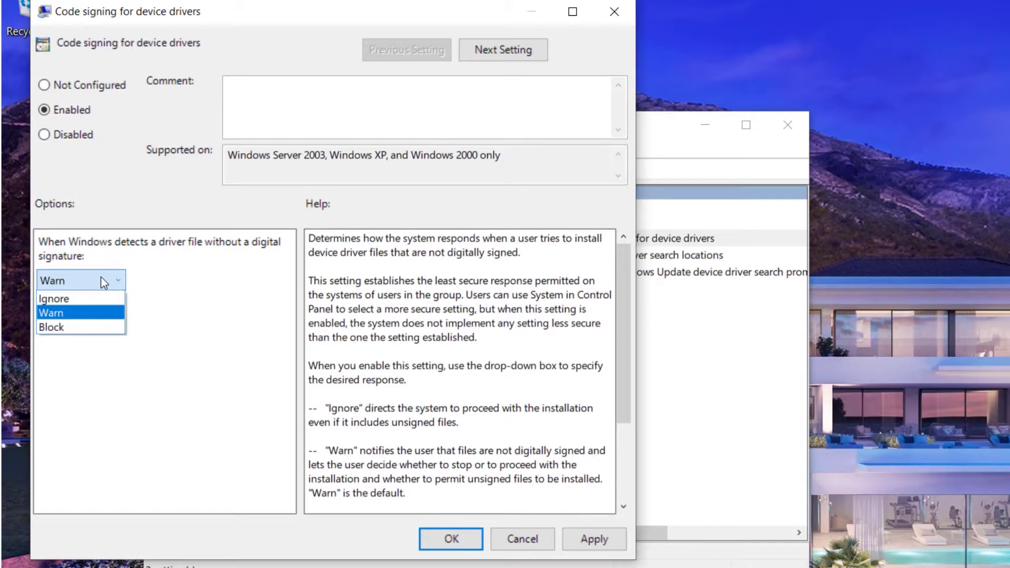
left_click(76, 298)
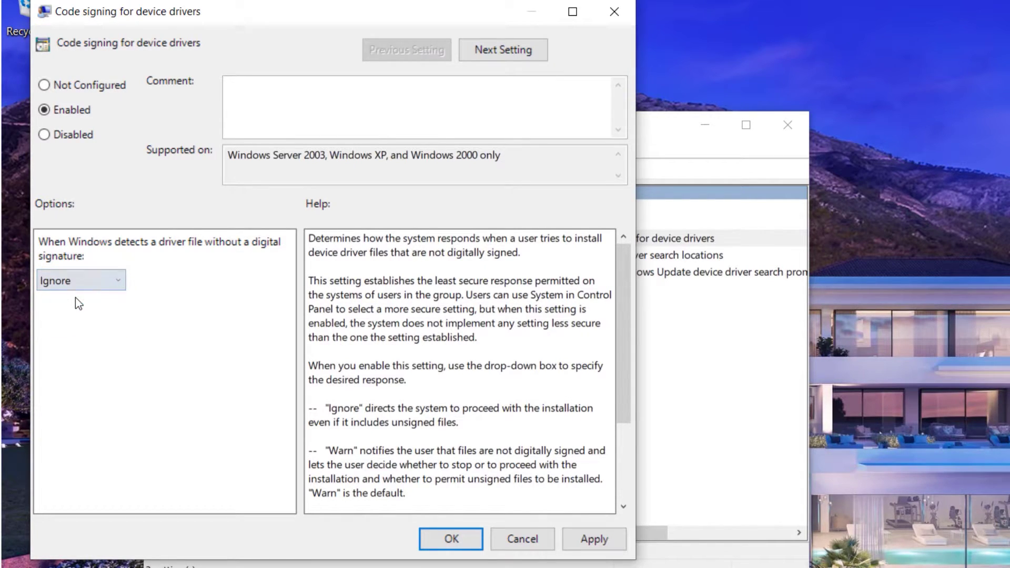
left_click(593, 540)
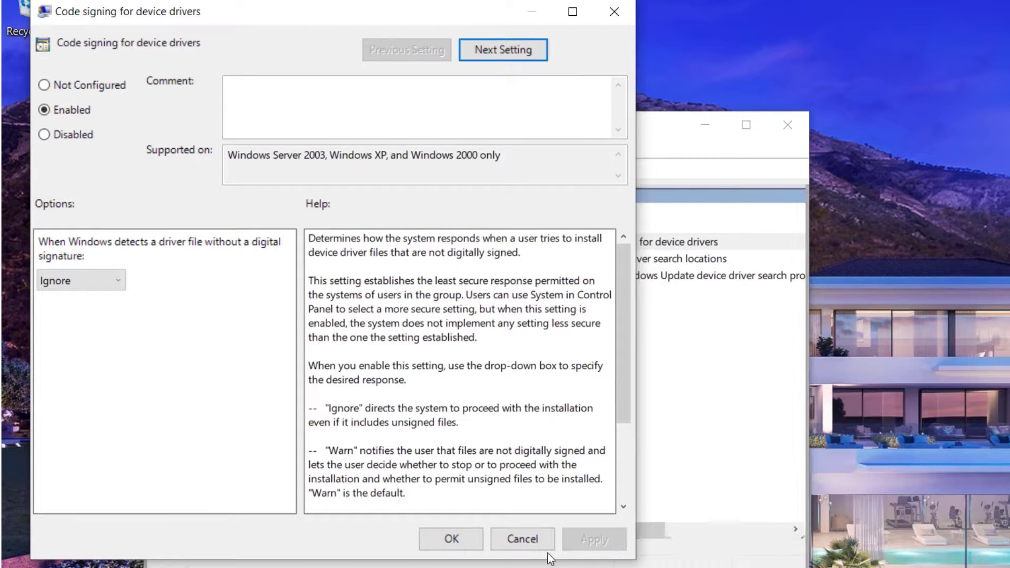
left_click(464, 541)
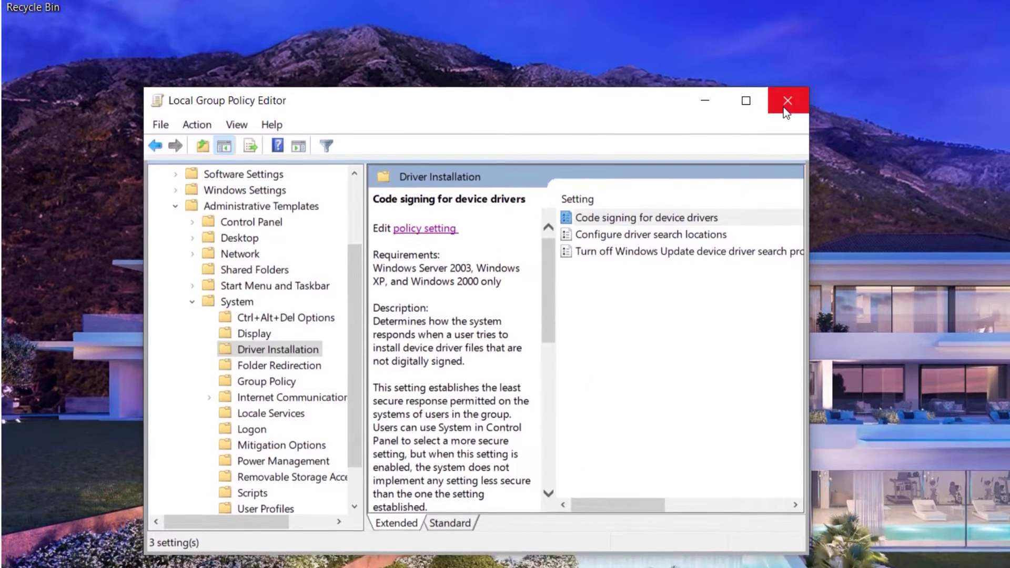
Close the Local Group Policy Editor and restart the computer.
left_click(787, 125)
left_click(21, 550)
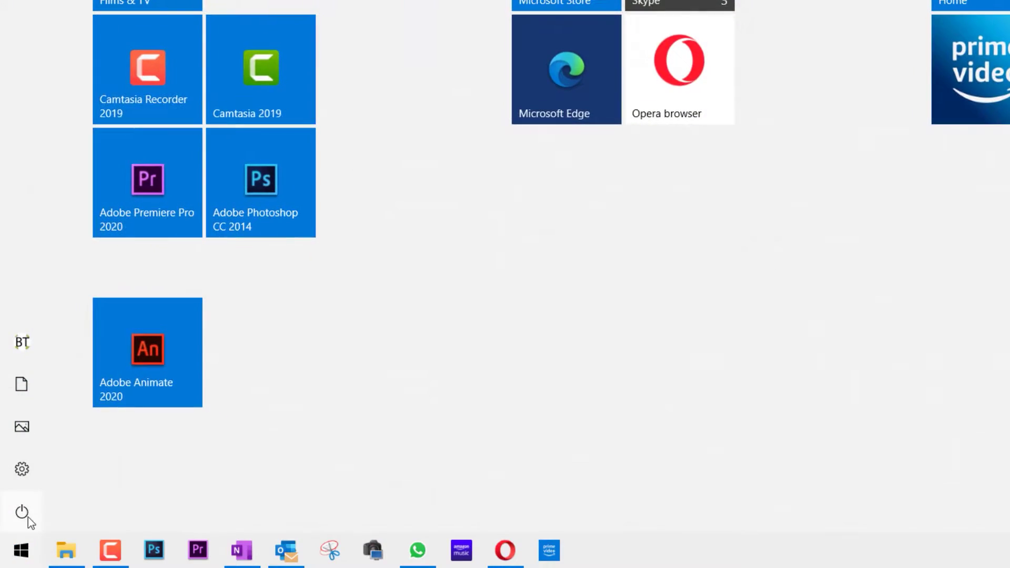
left_click(23, 511)
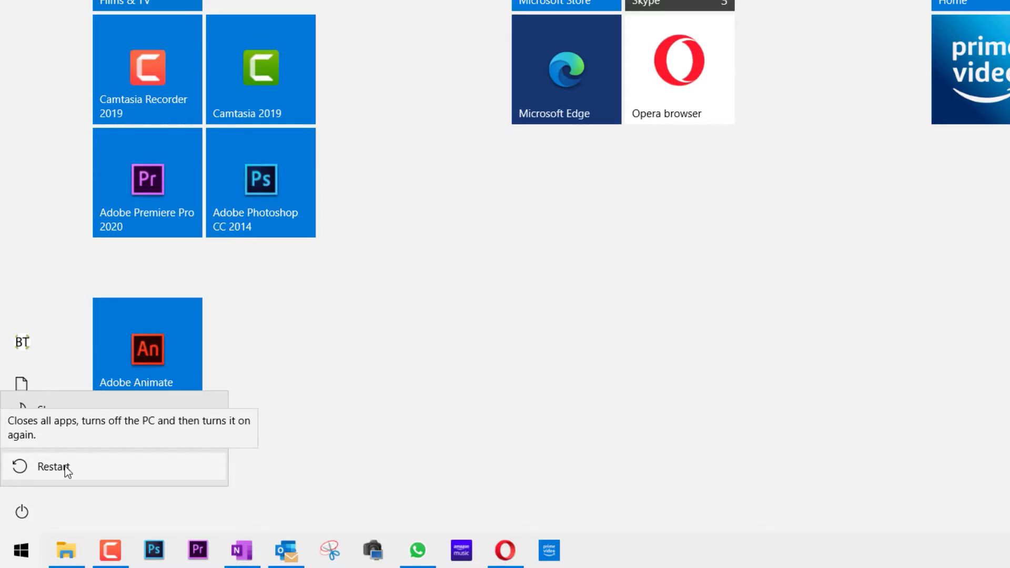
left_click(65, 466)
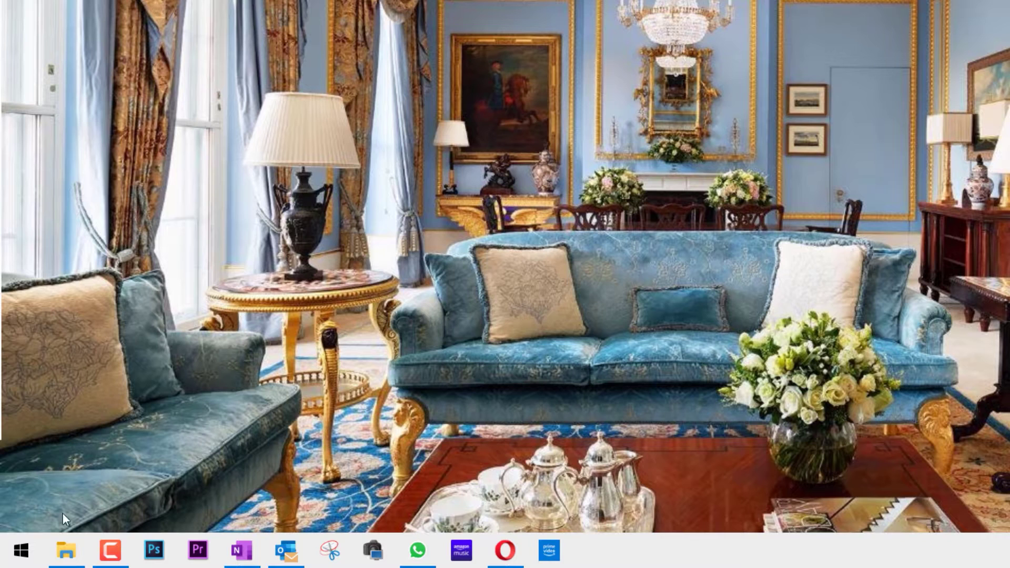
Run gpedit.msc again to reopen the Local Group Policy Editor.
right_click(21, 551)
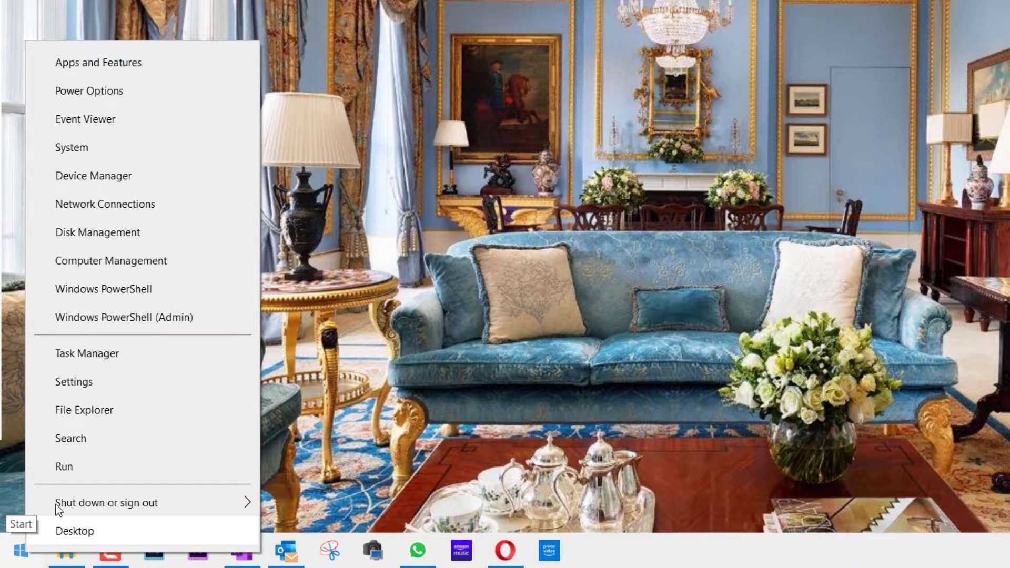
left_click(78, 475)
left_click(135, 490)
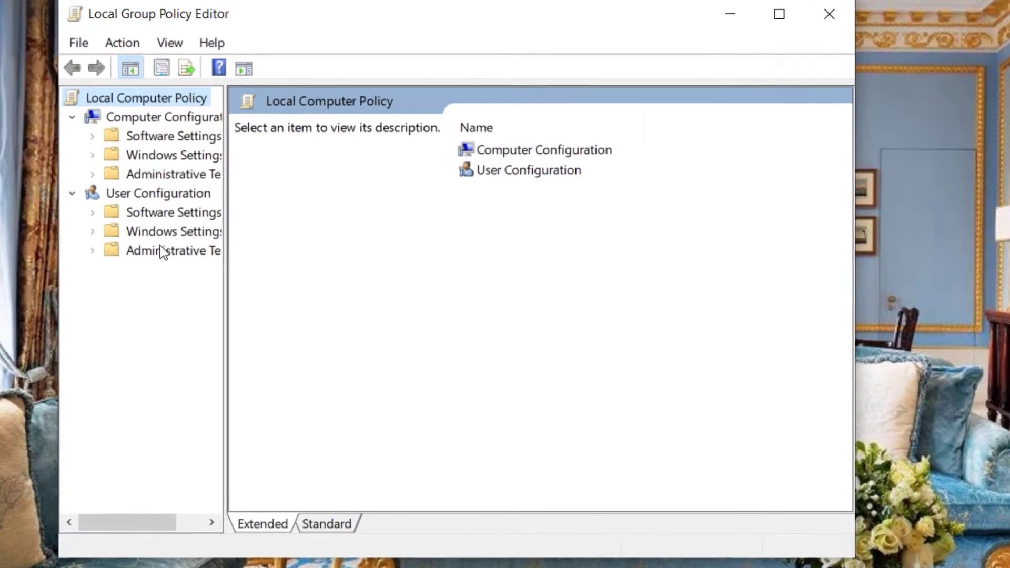
Open the "Code signing for device drivers" policy for editing from User Configuration, Administrative Templates, System, Driver Installation.
left_click(160, 250)
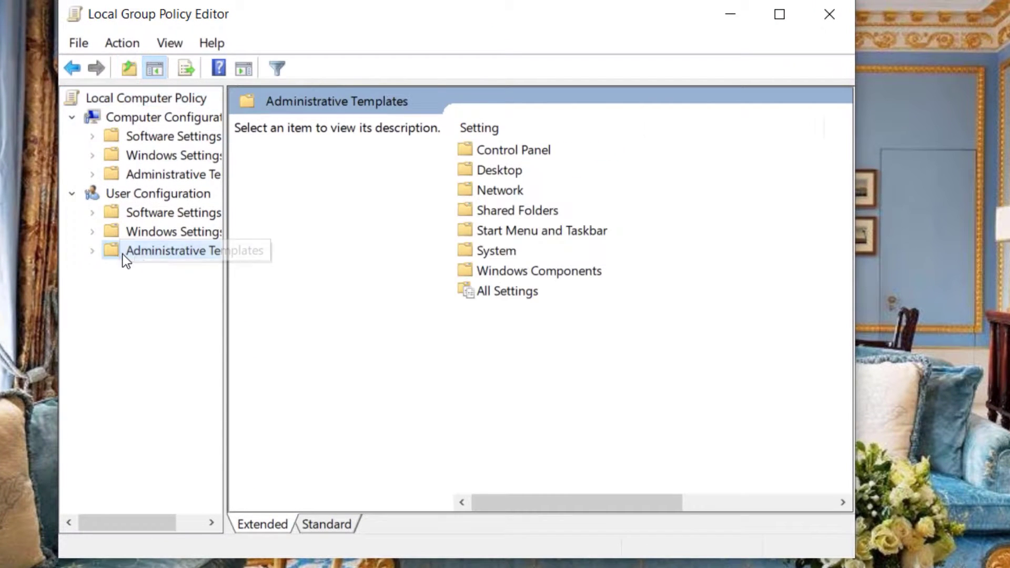
left_click(93, 251)
left_click(135, 365)
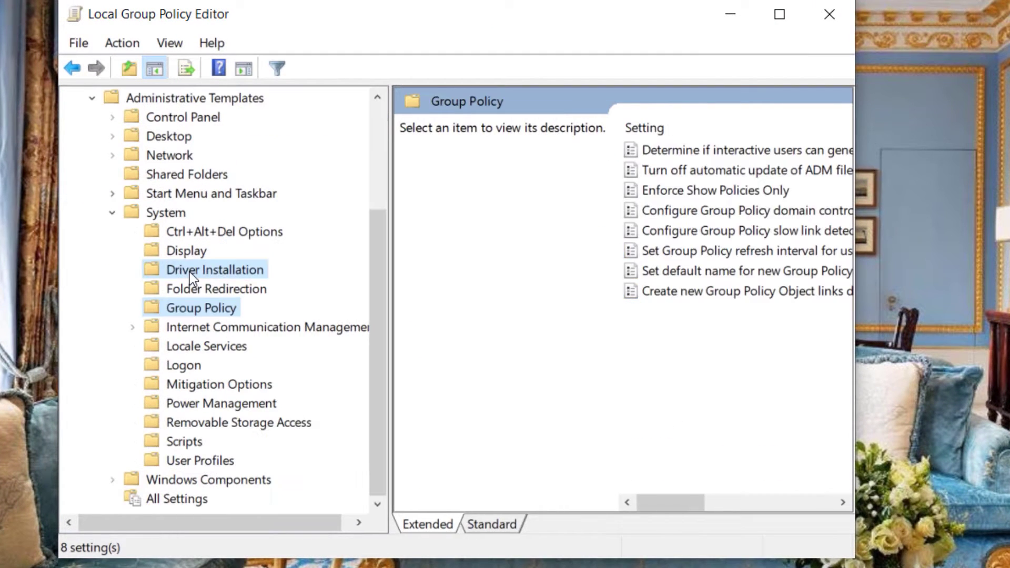
left_click(191, 270)
left_click(726, 150)
left_click(447, 165)
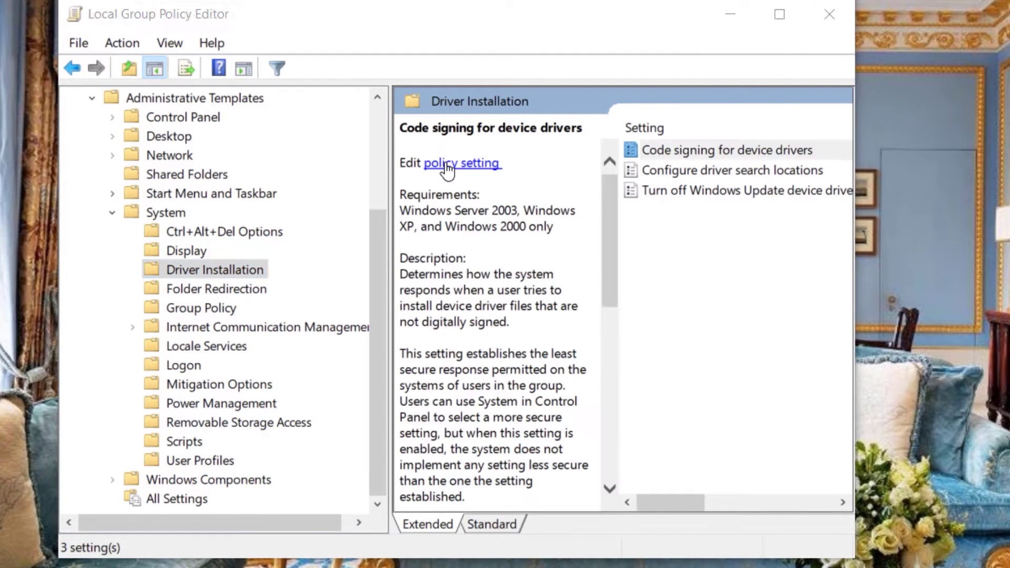
left_click(446, 168)
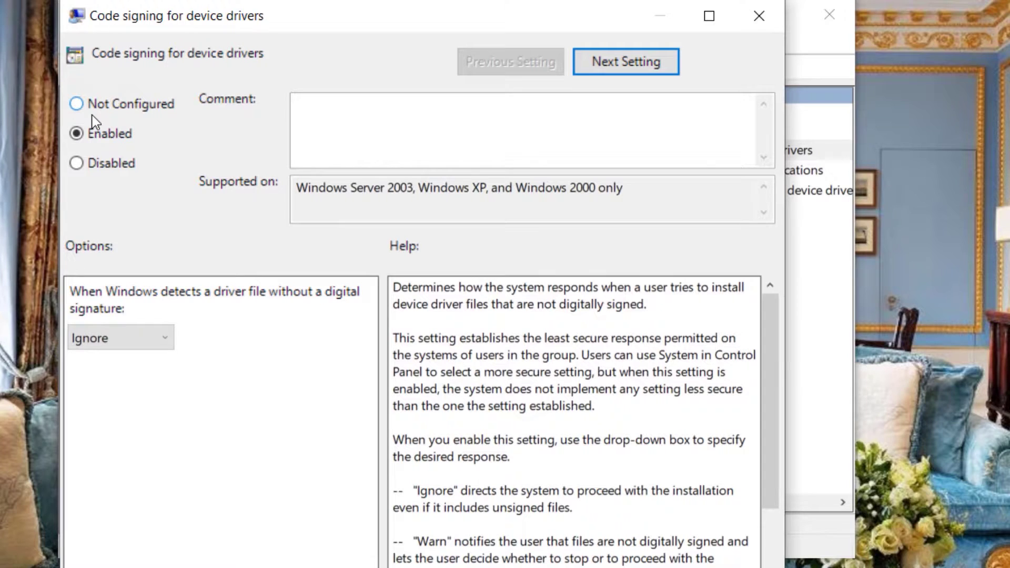
Set the "Code signing for device drivers" policy to Not Configured and apply the change.
left_click(141, 326)
left_click(113, 369)
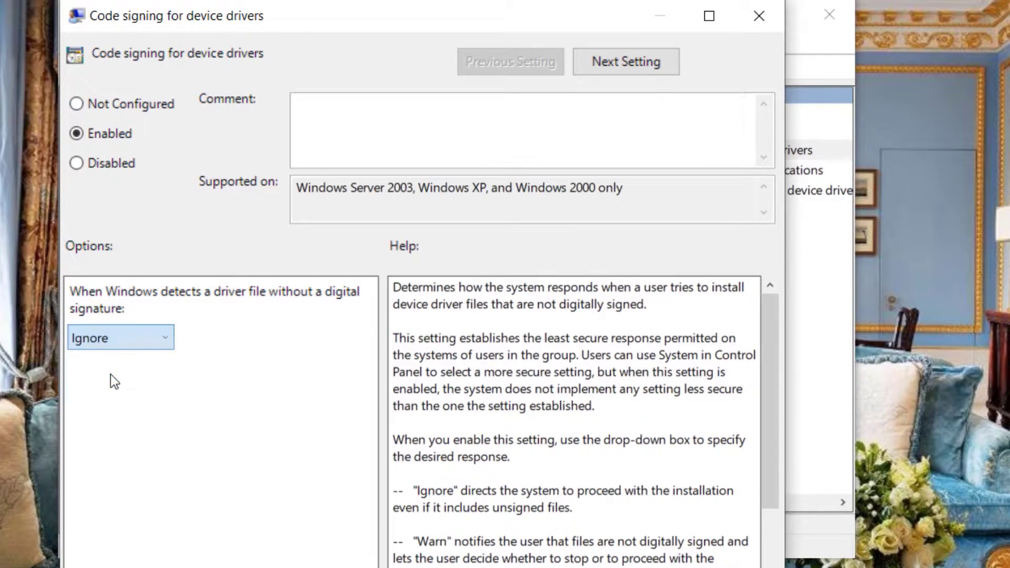
left_click(120, 105)
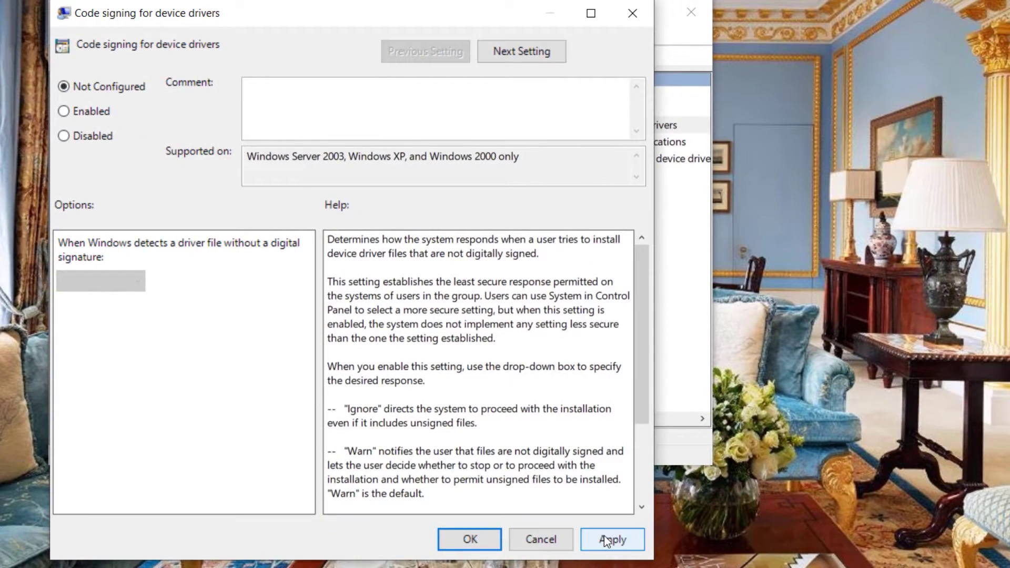
left_click(605, 537)
left_click(463, 537)
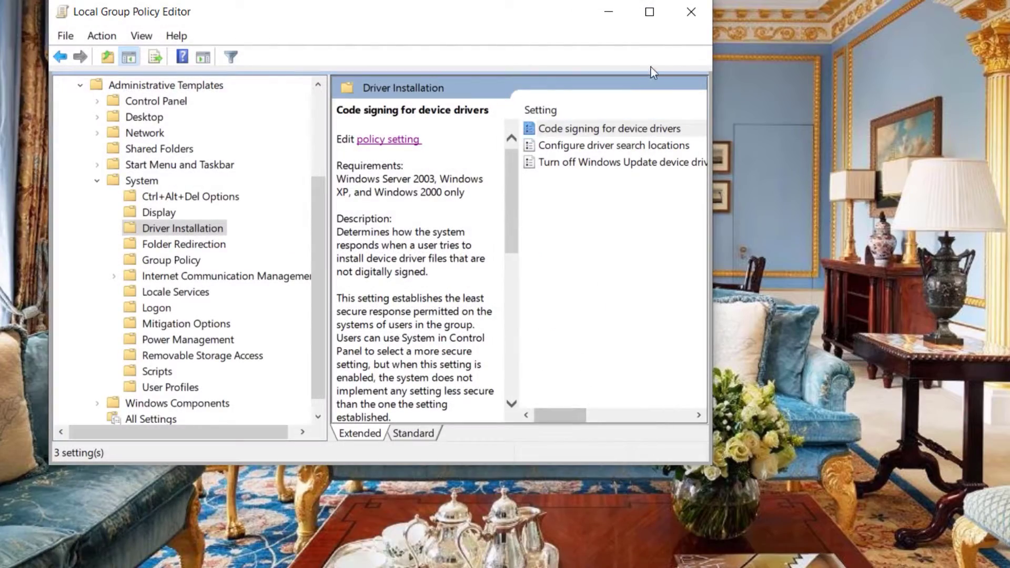
Close the policy editor and restart the computer to put the reverted driver signing policy into effect.
left_click(690, 15)
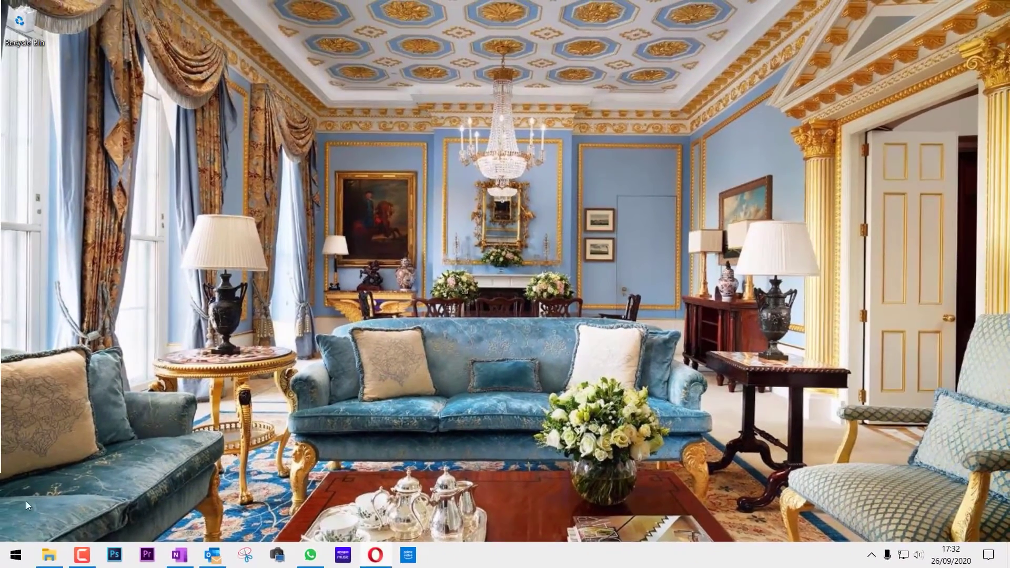
left_click(14, 554)
left_click(16, 528)
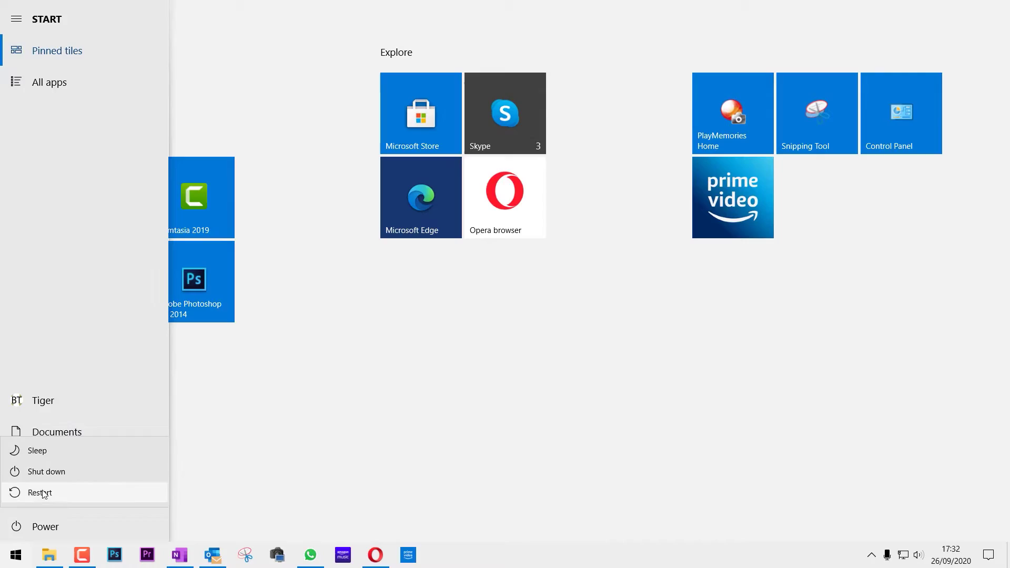
left_click(18, 527)
left_click(339, 361)
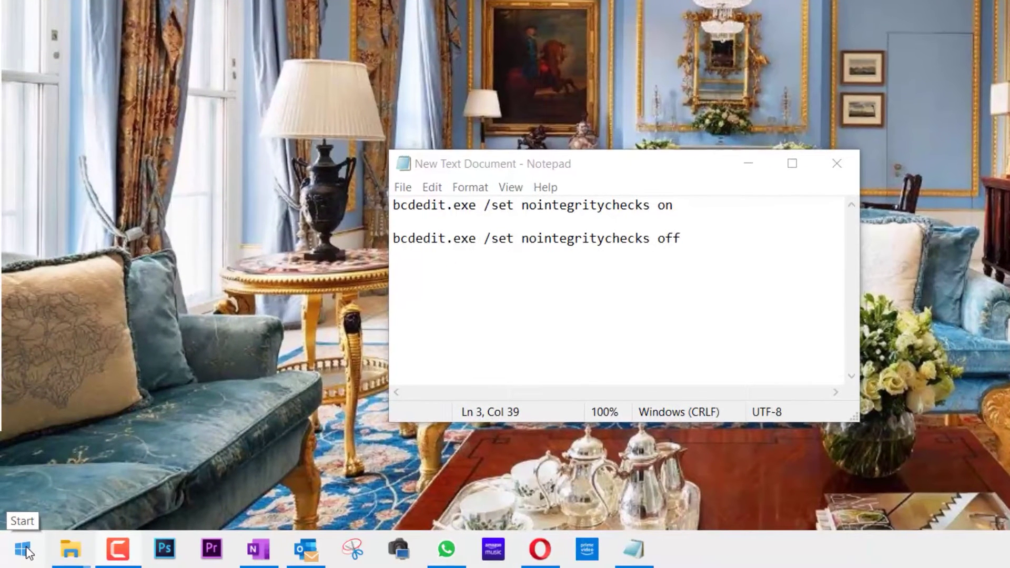
Open Windows PowerShell as administrator and transfer the command "bcdedit.exe /set nointegritychecks on" from the Notepad document to its prompt.
right_click(24, 550)
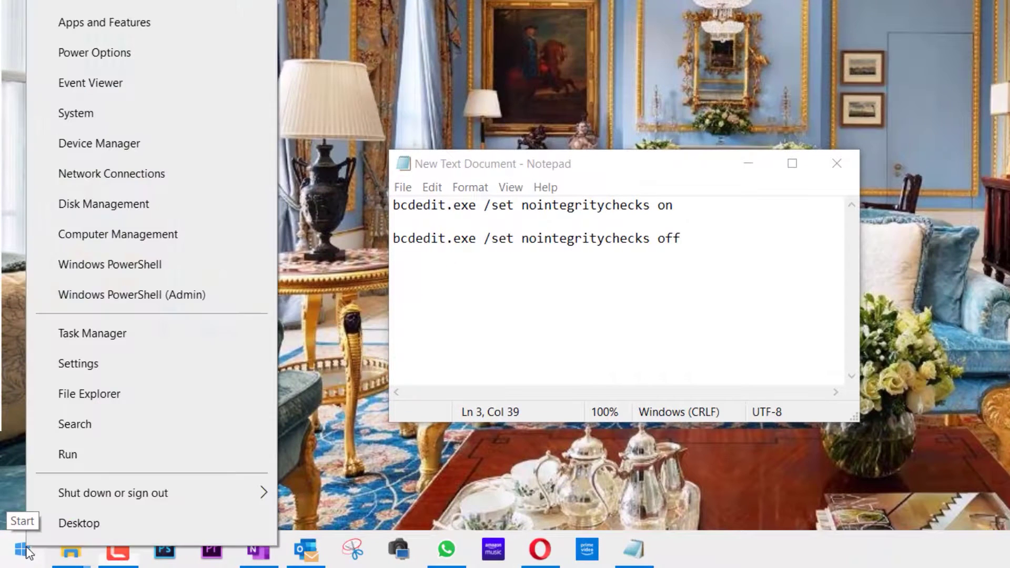
left_click(184, 295)
left_click_drag(694, 206, 337, 208)
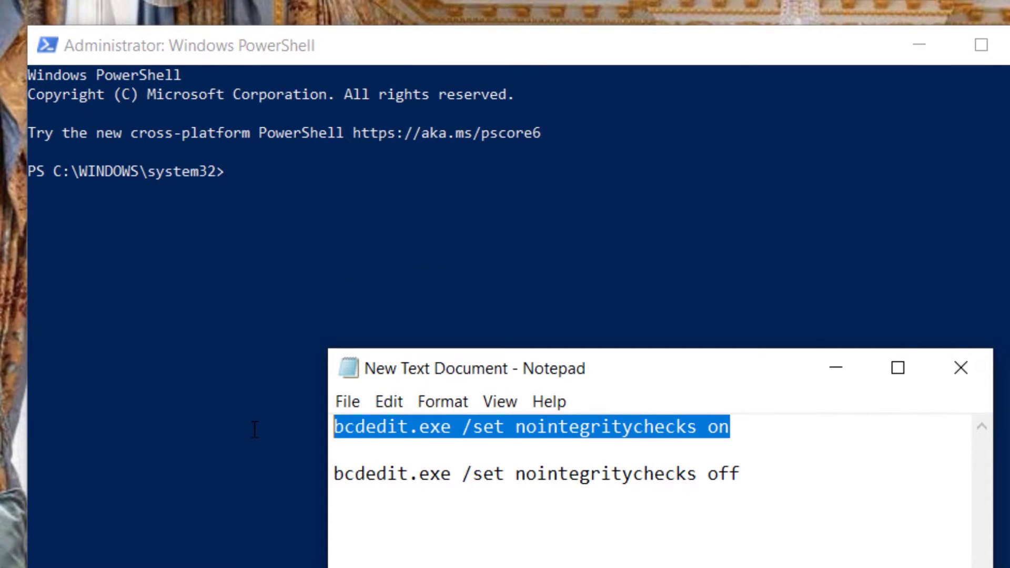
key("ctrl+c")
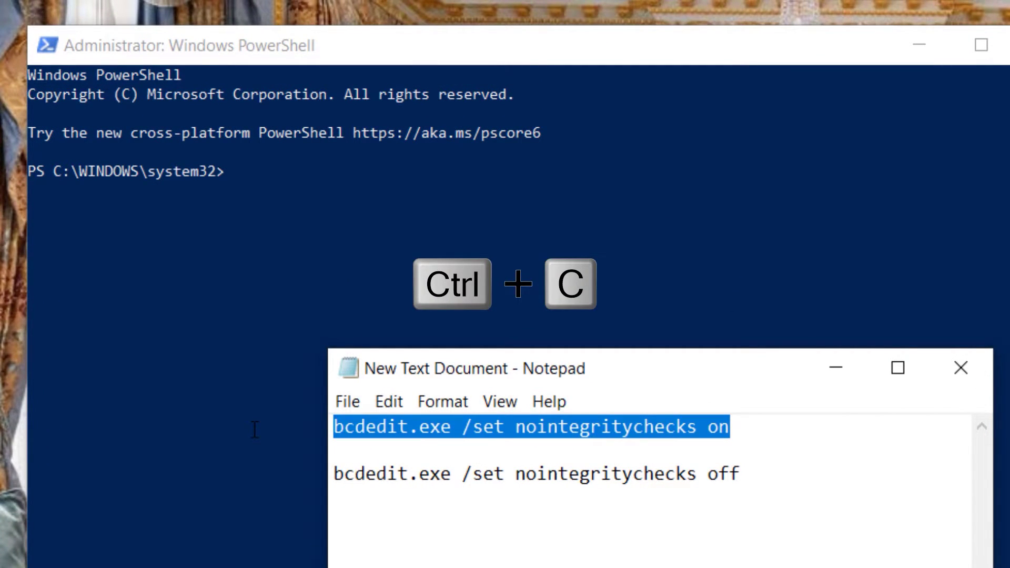
left_click(263, 177)
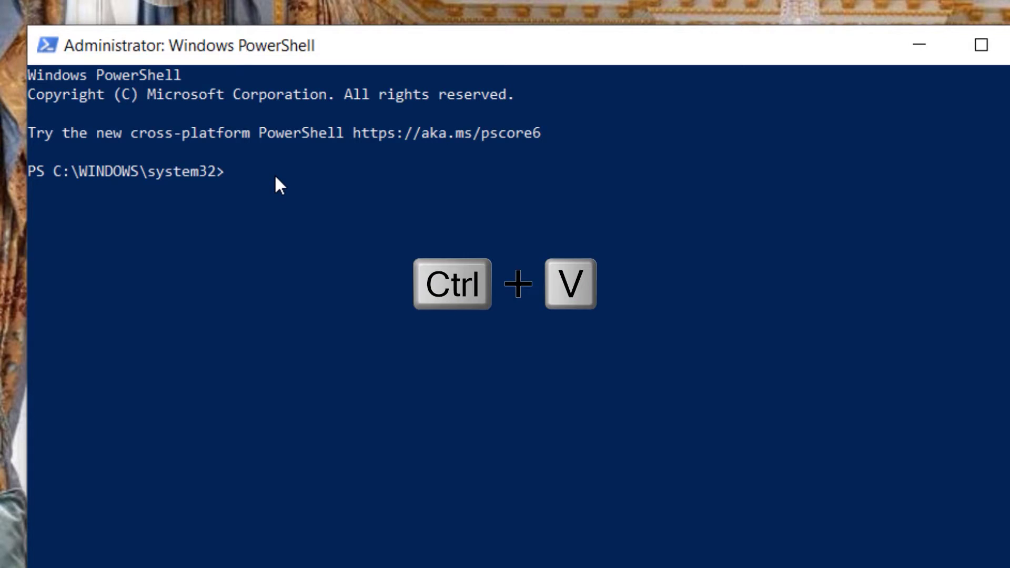
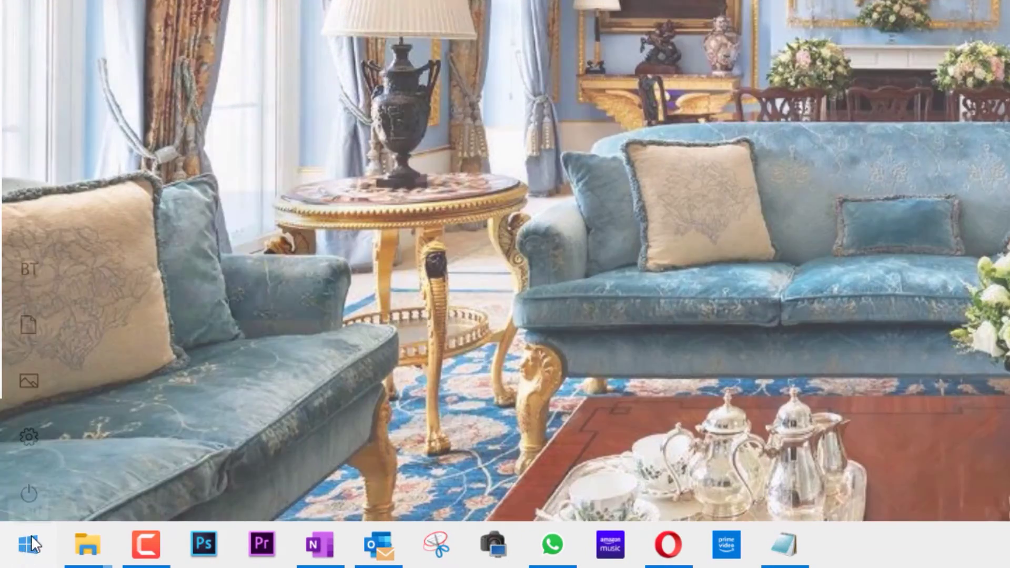
Bring up the computer's power options to show the Restart choice, and dismiss them without restarting.
left_click(28, 545)
mouse_move(56, 468)
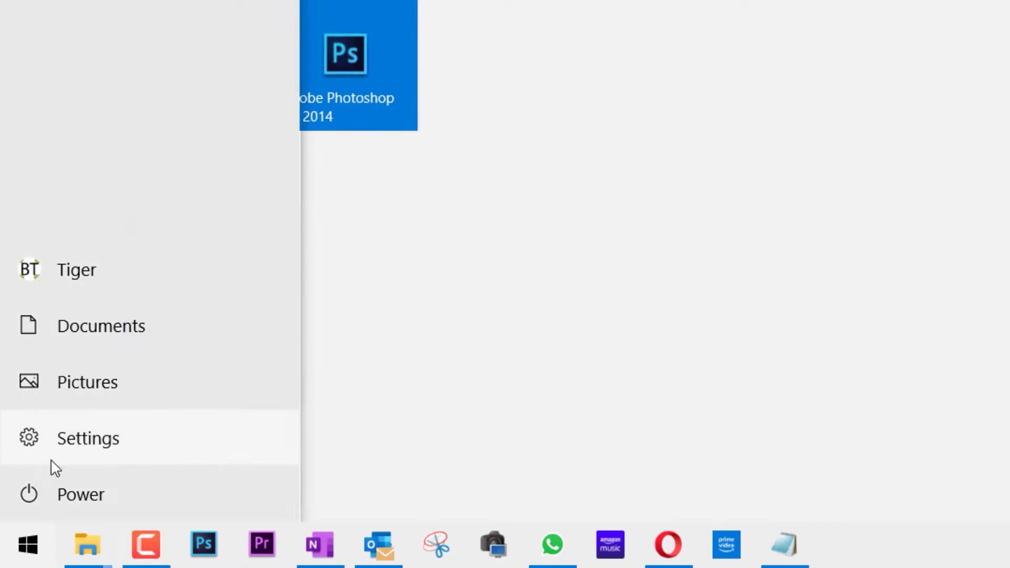
left_click(94, 497)
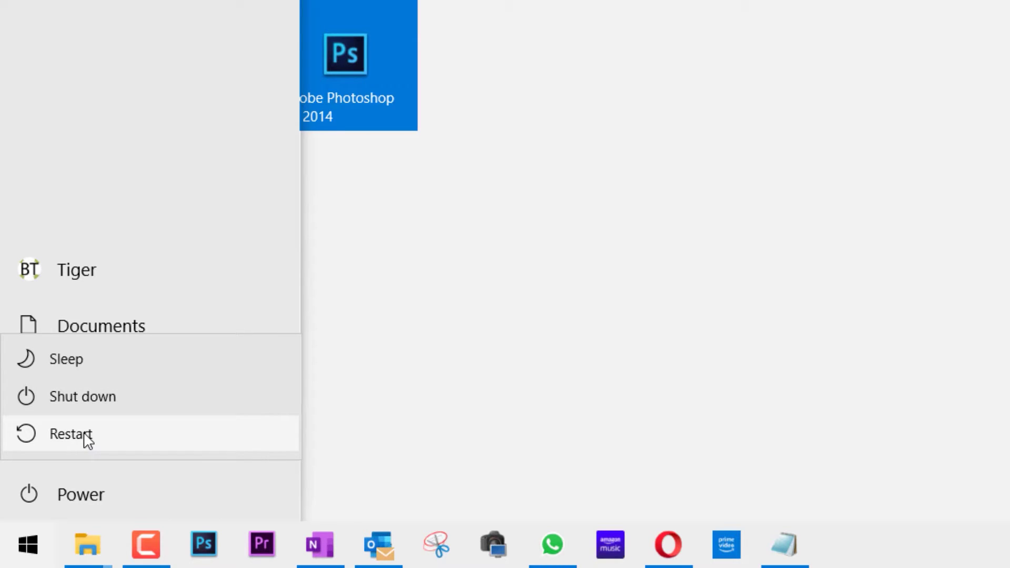
left_click(23, 551)
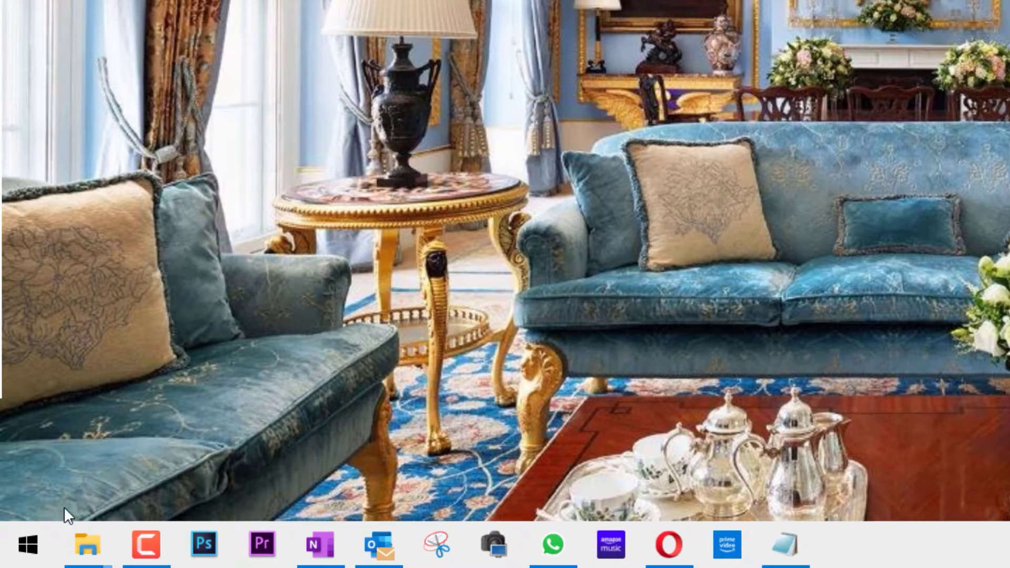
Open Windows PowerShell as administrator for the Notepad command "bcdedit.exe /set nointegritychecks off".
right_click(31, 542)
left_click(138, 197)
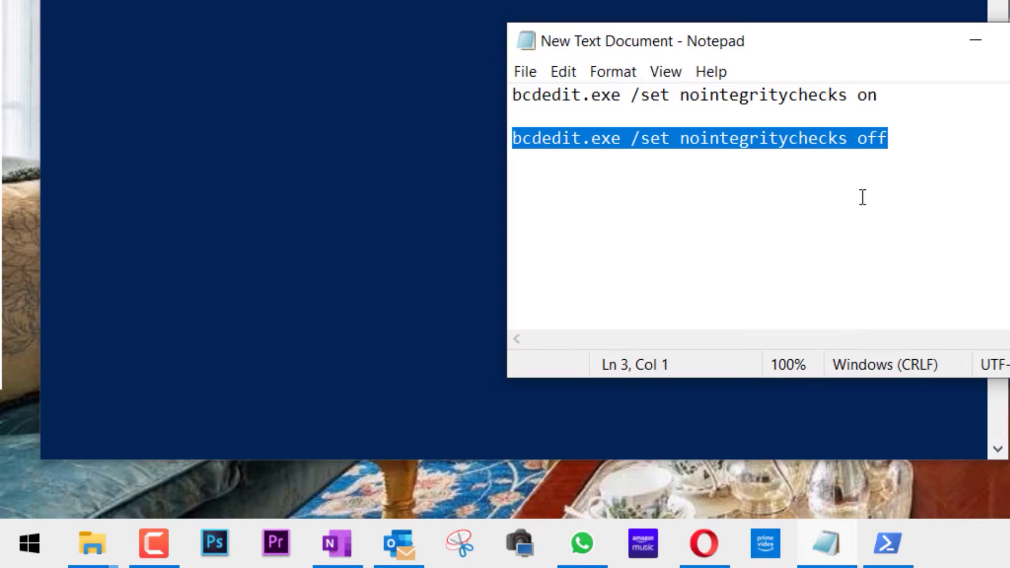
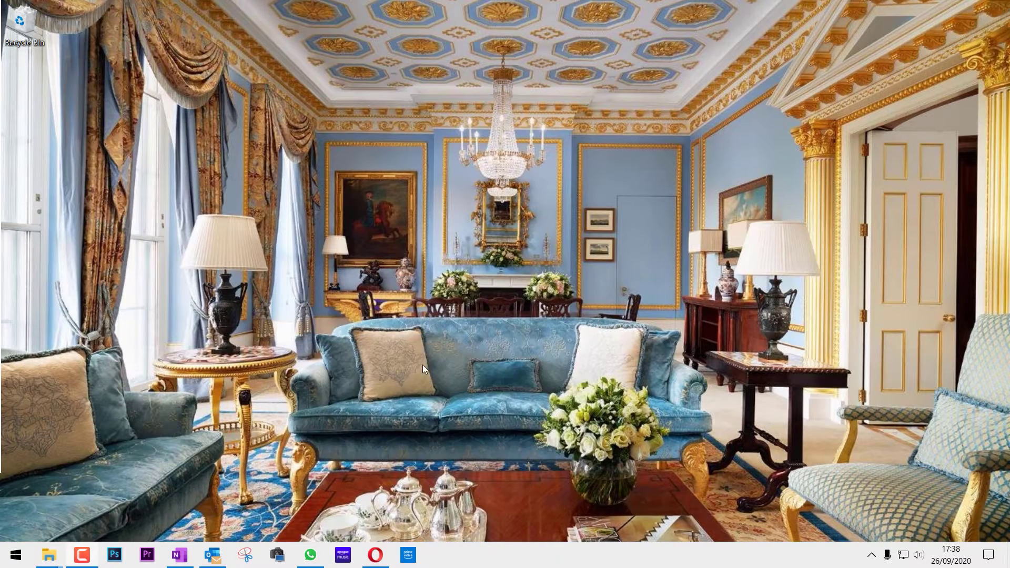
Bring up the power options to show how to restart after re-enabling the integrity checks.
left_click(15, 558)
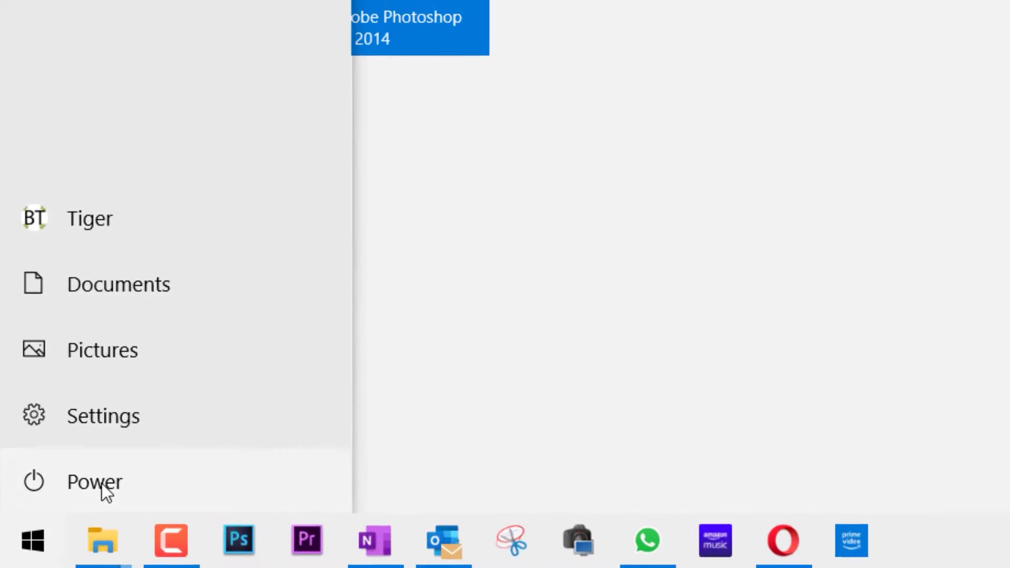
left_click(60, 522)
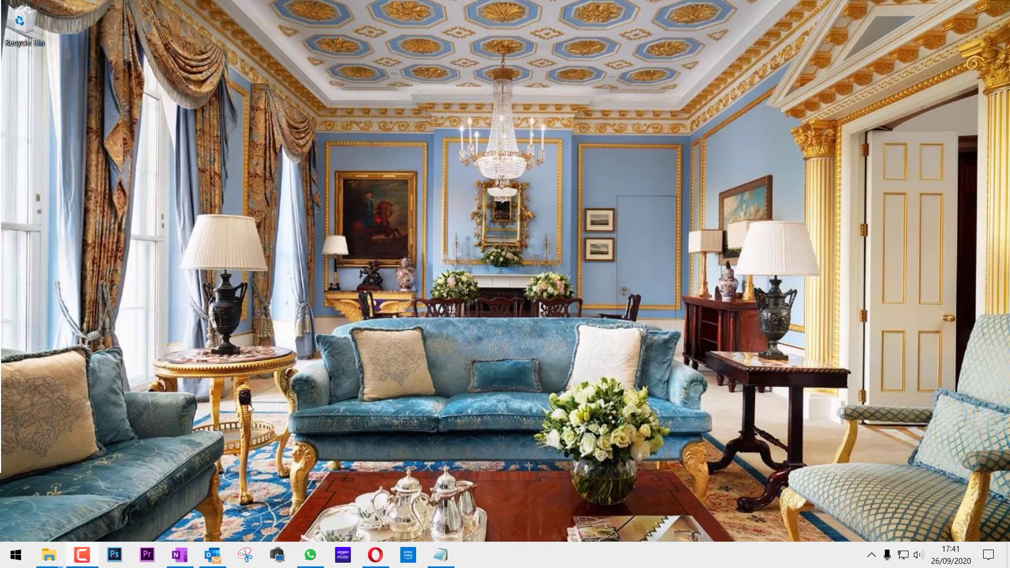
Open Windows PowerShell as administrator for the commands "bcdedit.exe -set loadoptions DISABLE_INTEGRITY_CHECKS" and "bcdedit.exe -set TESTSIGNING ON".
right_click(21, 552)
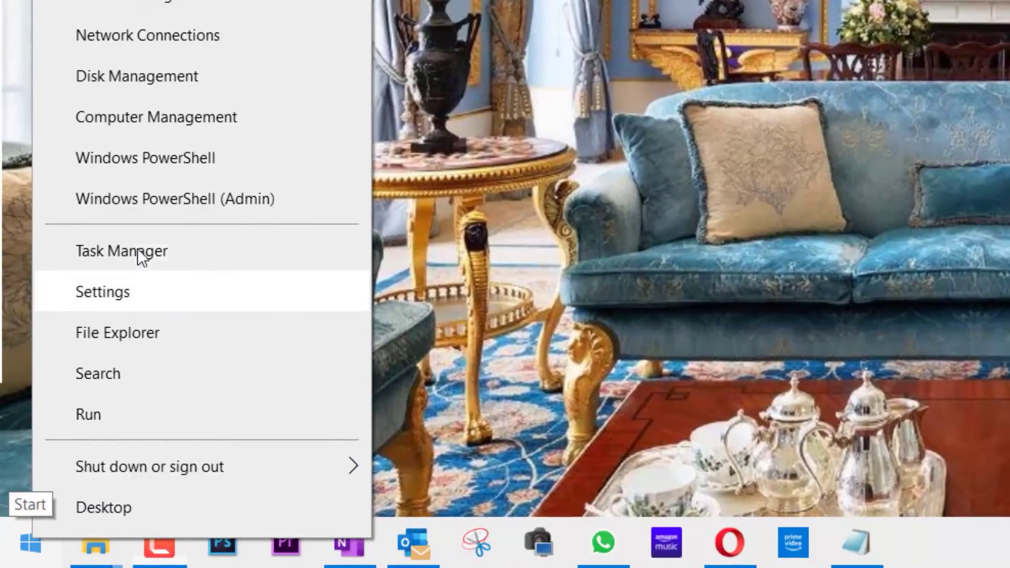
left_click(148, 196)
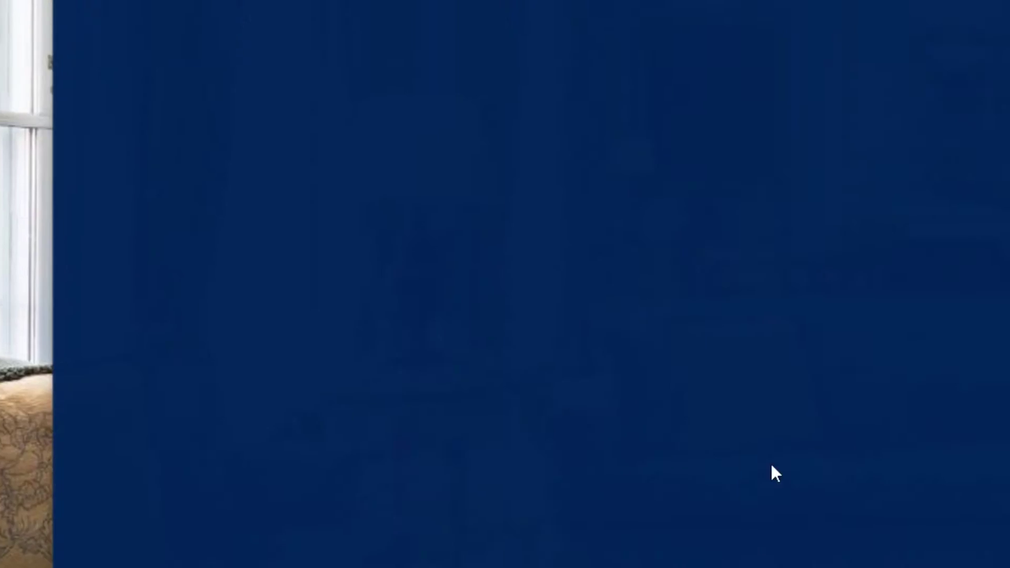
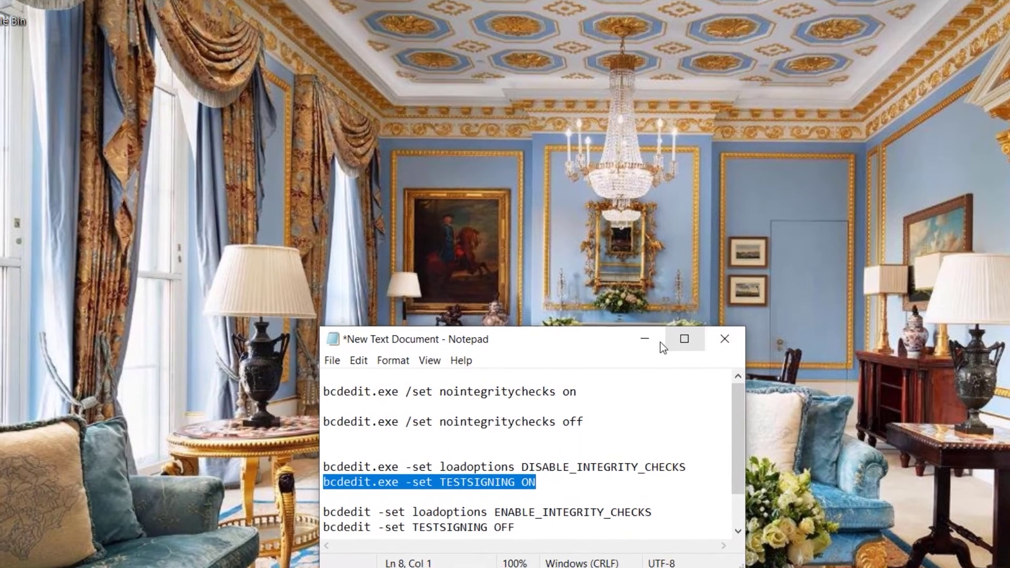
Minimize the Notepad document, then show the Restart choice in the power options and dismiss them without restarting.
left_click(655, 343)
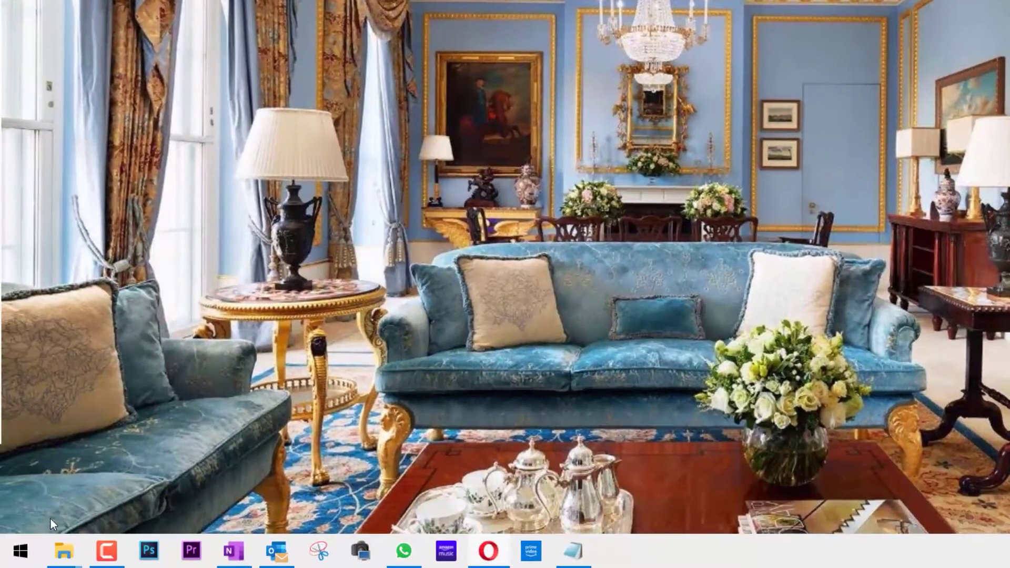
left_click(20, 551)
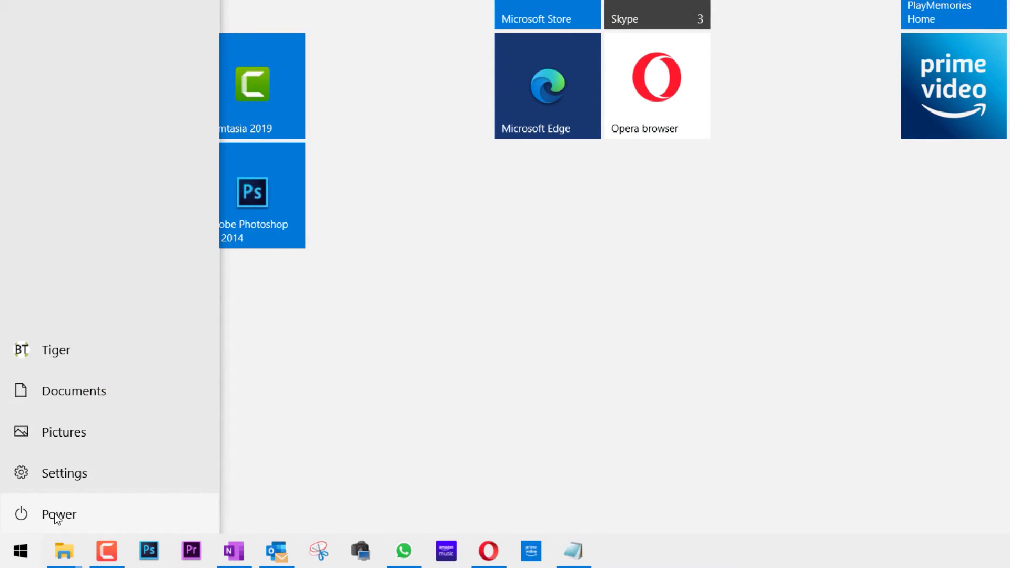
left_click(57, 517)
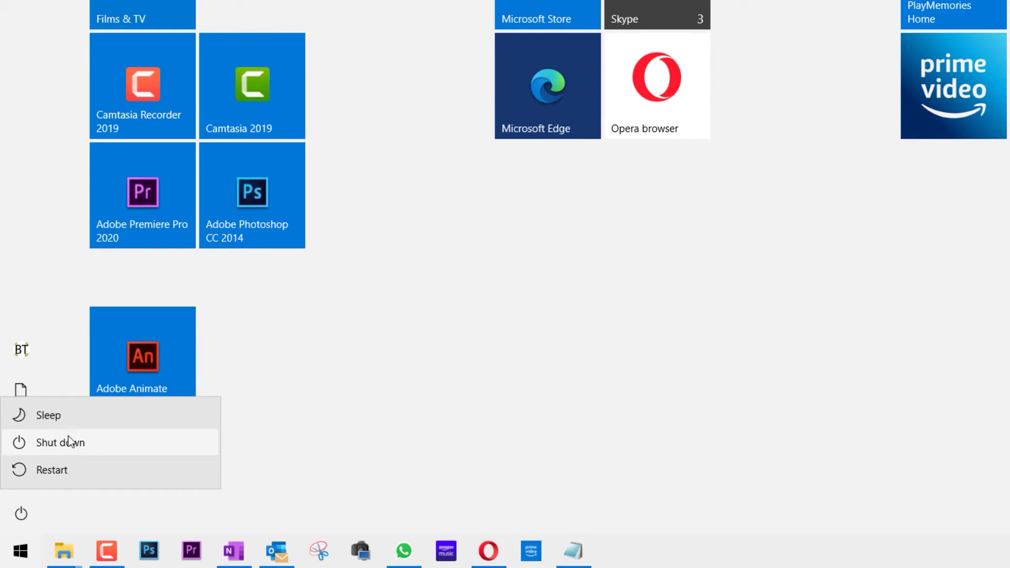
left_click(34, 542)
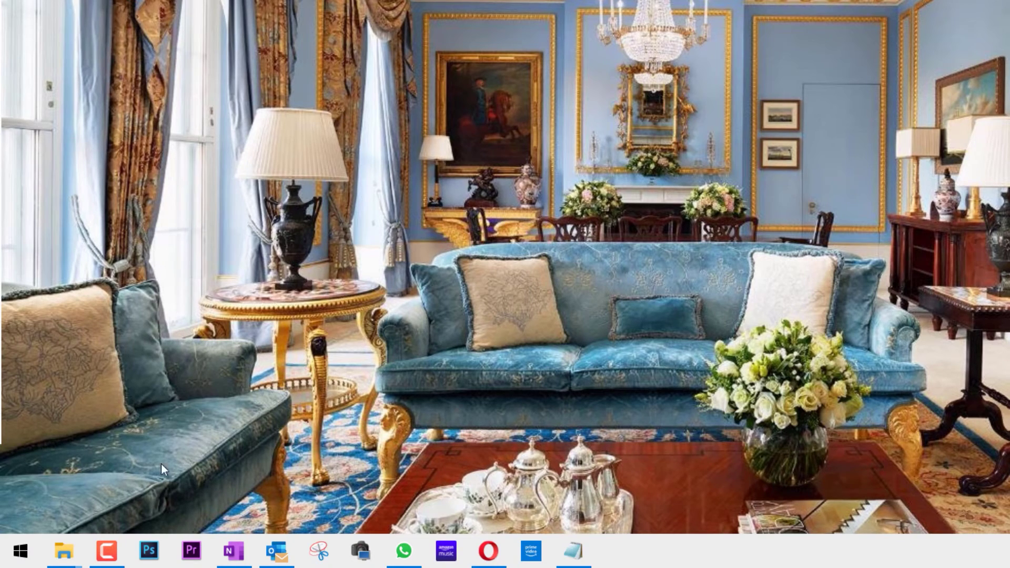
Open Windows PowerShell as administrator and run "bcdedit -set loadoptions ENABLE_INTEGRITY_CHECKS" copied from the Notepad document.
right_click(22, 552)
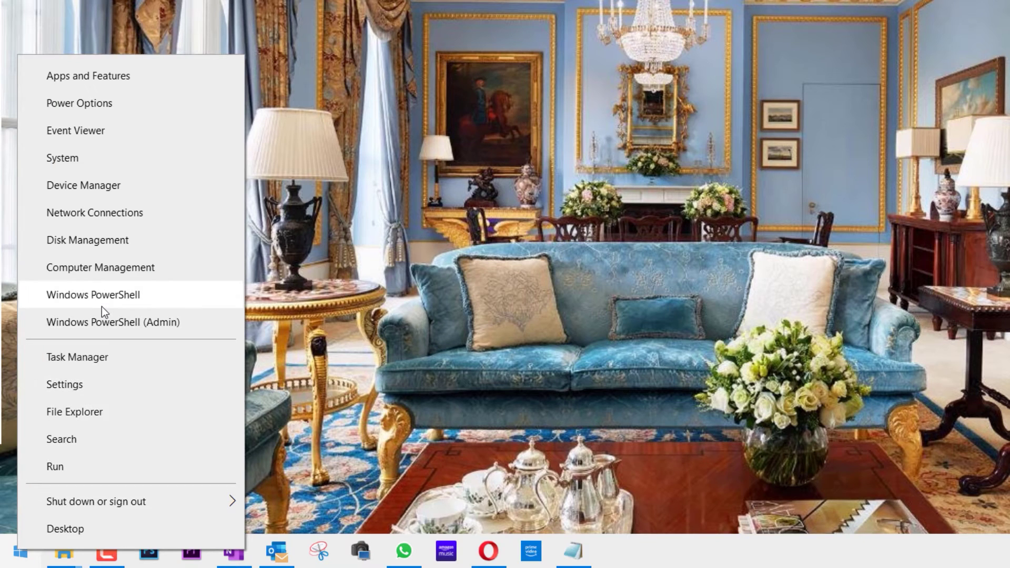
left_click(105, 322)
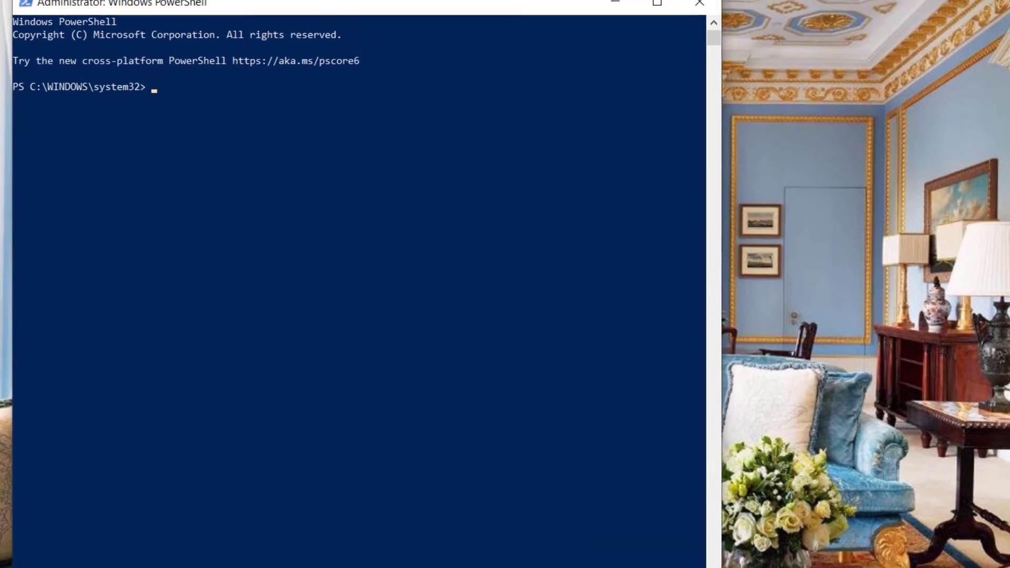
left_click(572, 552)
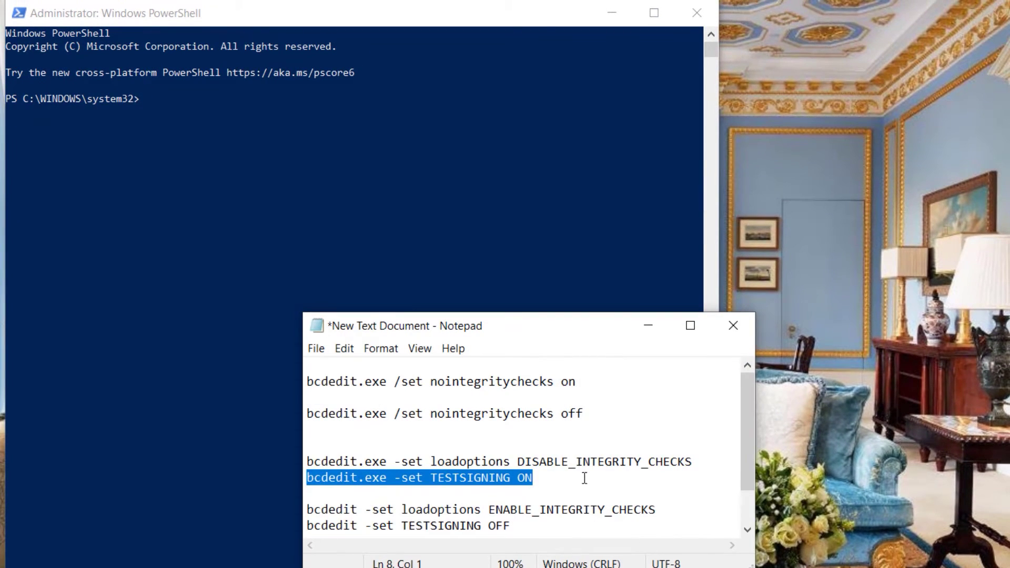
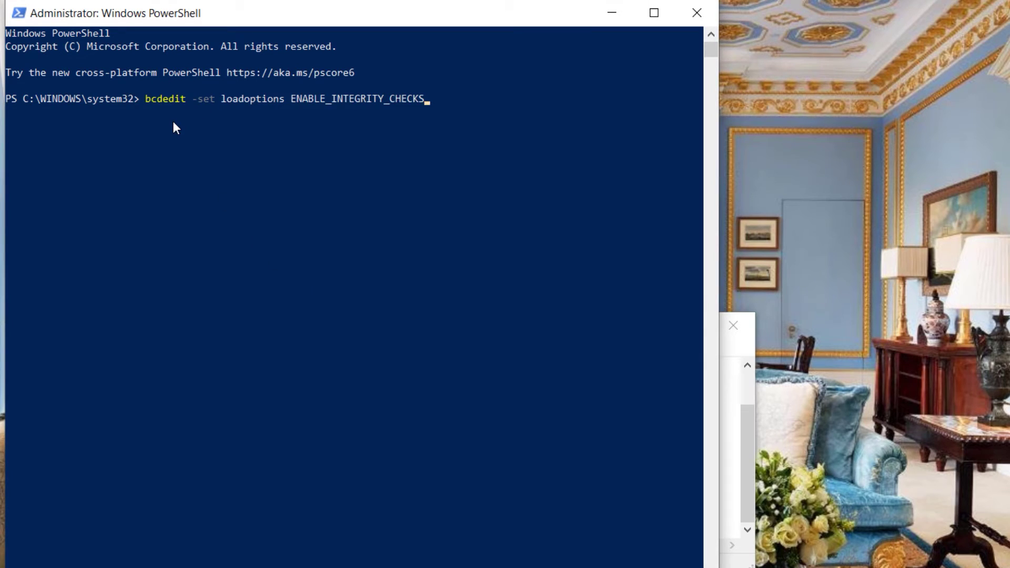
key("Return")
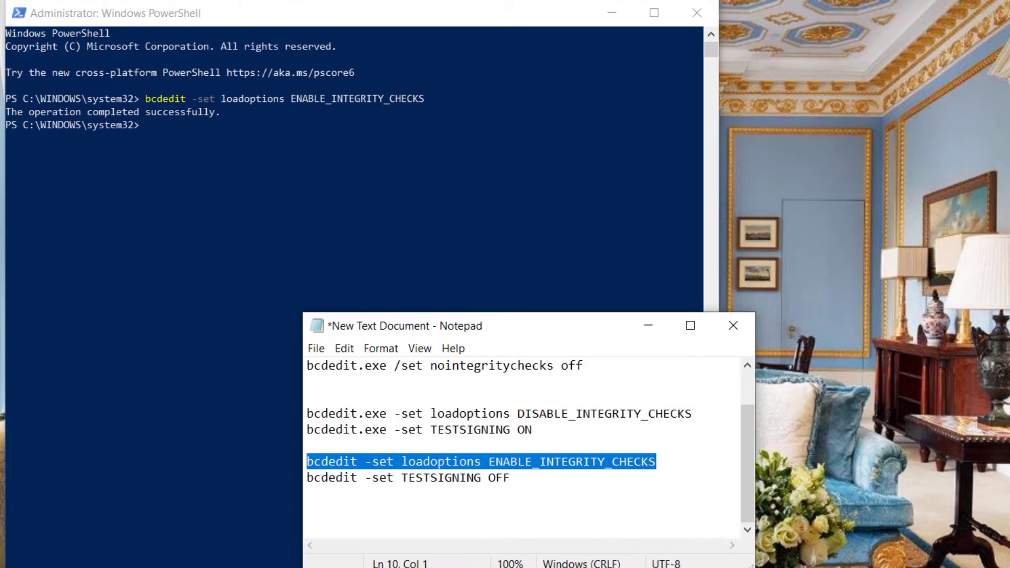
Copy "bcdedit -set TESTSIGNING OFF" from the Notepad document and run it in the administrator PowerShell.
key("alt+Tab")
left_click(518, 479)
left_click_drag(519, 479, 305, 479)
key("ctrl+c")
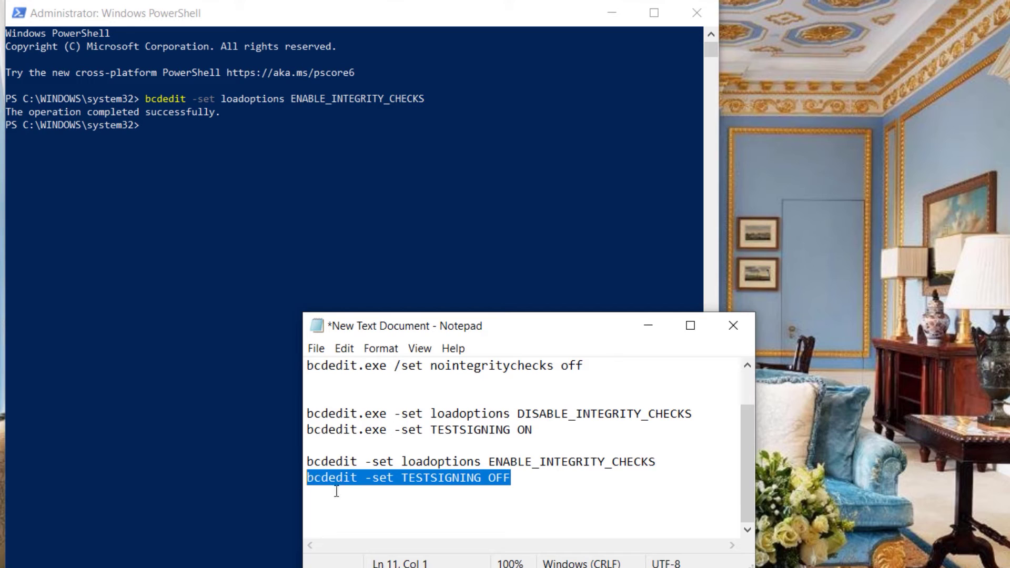
left_click(178, 126)
right_click(161, 126)
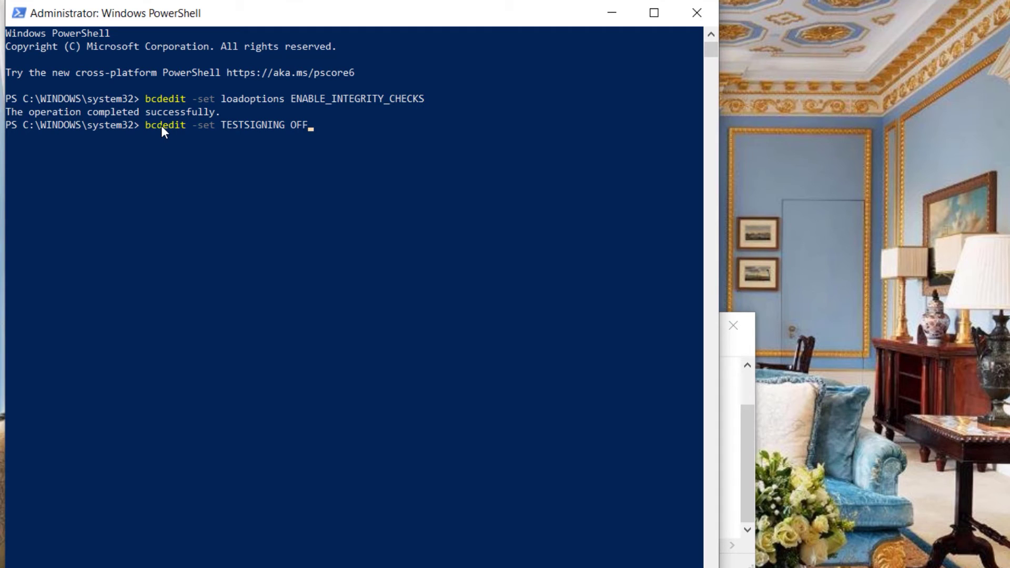
key("Return")
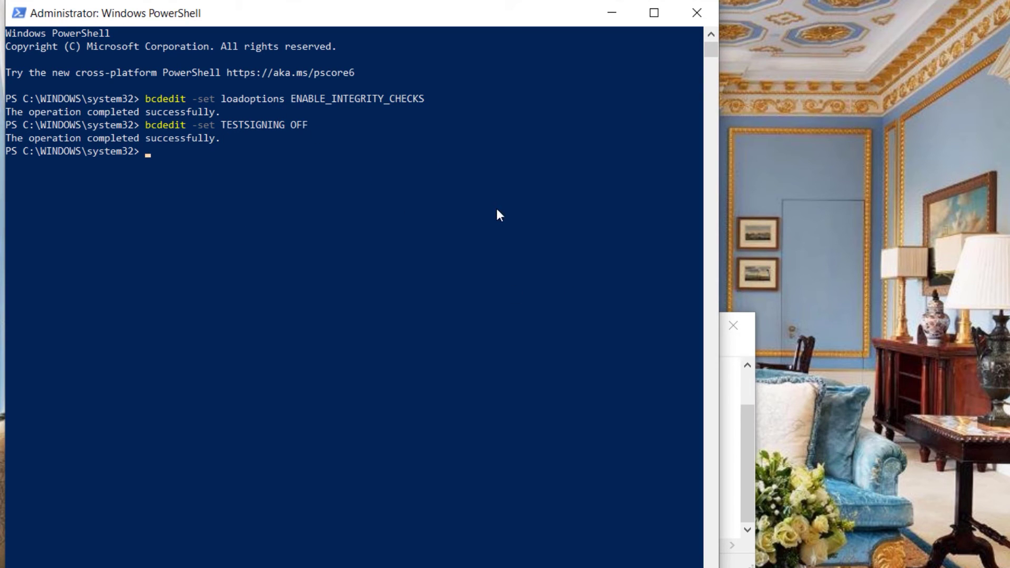
Close the PowerShell window and the Notepad document holding the commands.
left_click(697, 12)
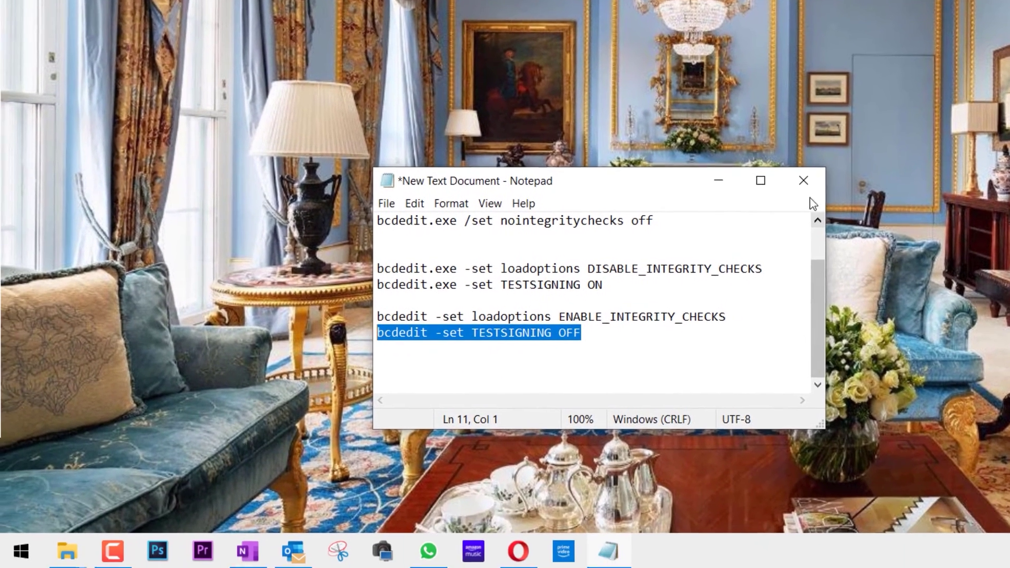
left_click(733, 326)
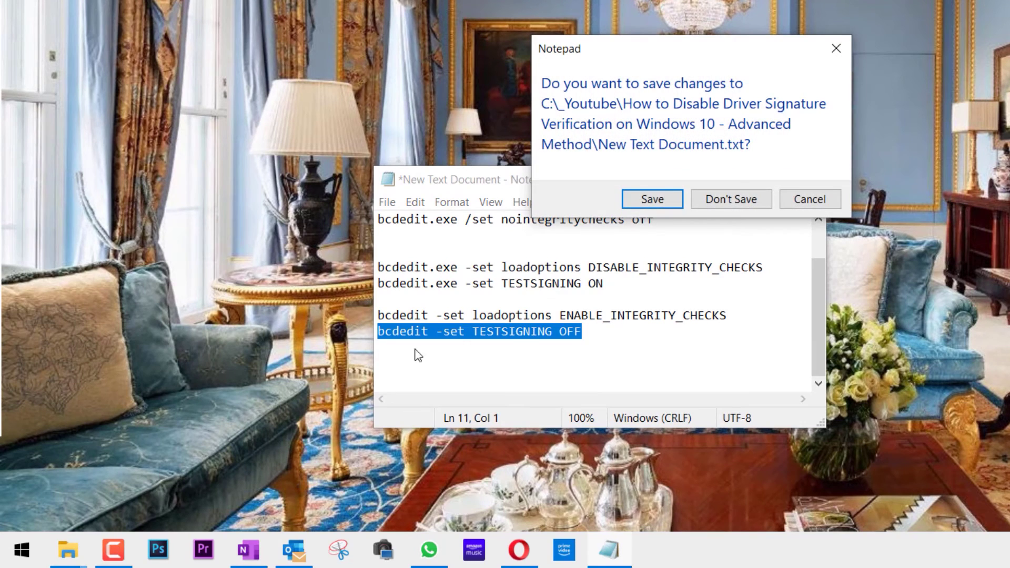